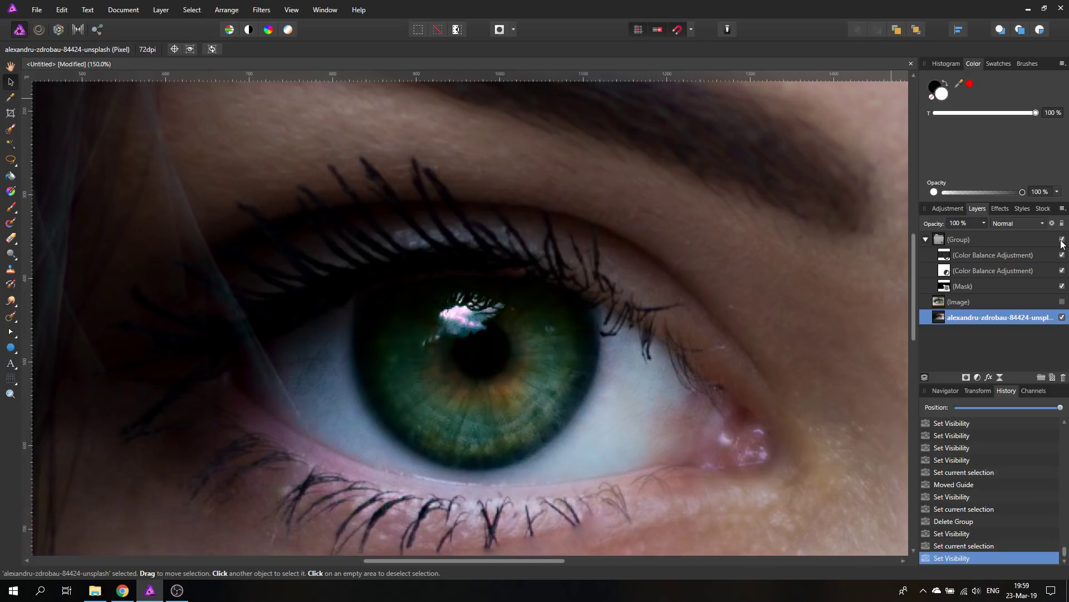
Hide the group holding the two Color Balance adjustments, collapse it and select it
{"action": "left_click", "coordinate": [1062, 239]}
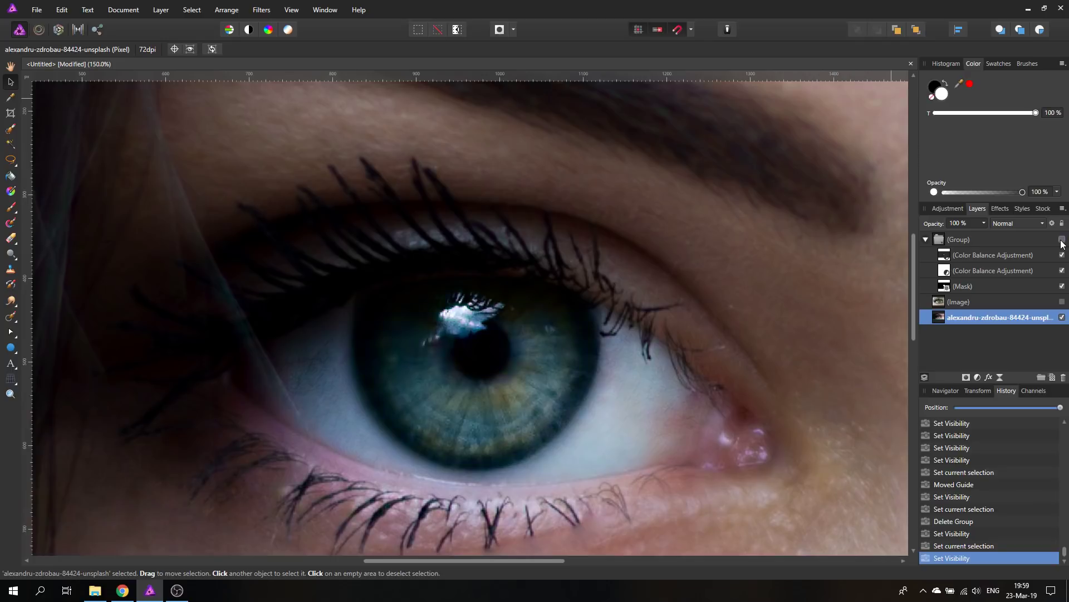
{"action": "left_click", "coordinate": [924, 240]}
{"action": "left_click", "coordinate": [941, 242]}
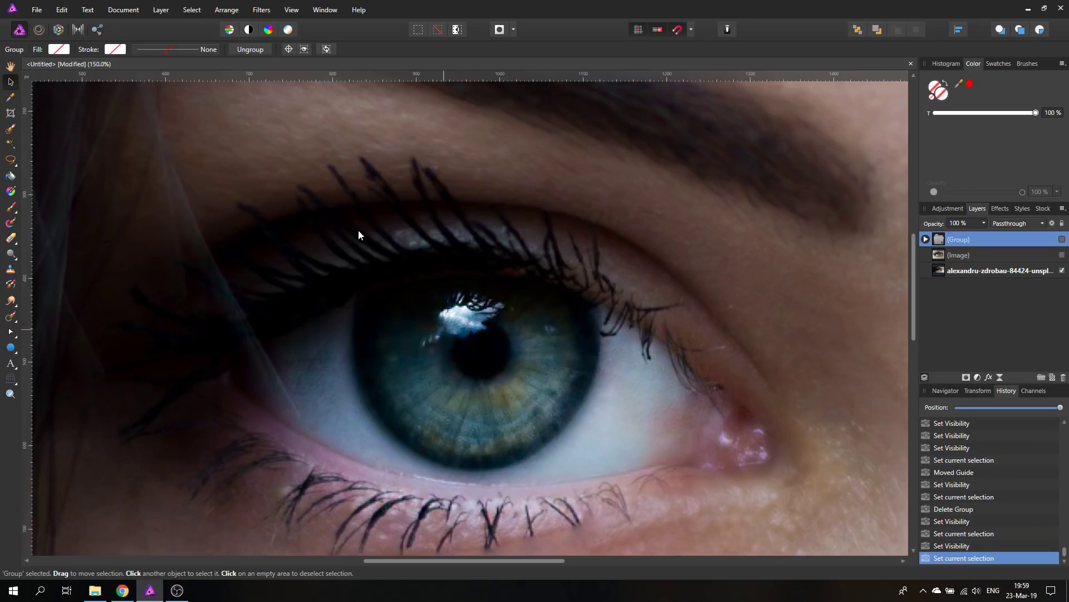
Trace the outline of the iris with the freehand selection tool using straight segments, closing the selection at its starting point
{"action": "key", "text": "l"}
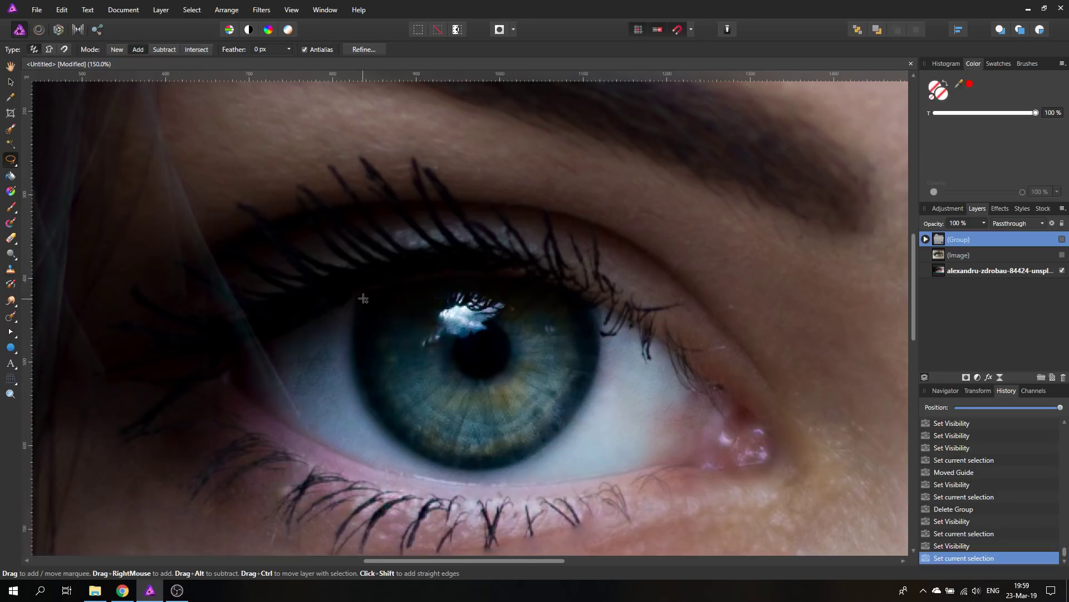
{"action": "left_click", "coordinate": [364, 296]}
{"action": "left_click", "coordinate": [357, 331], "text": "shift"}
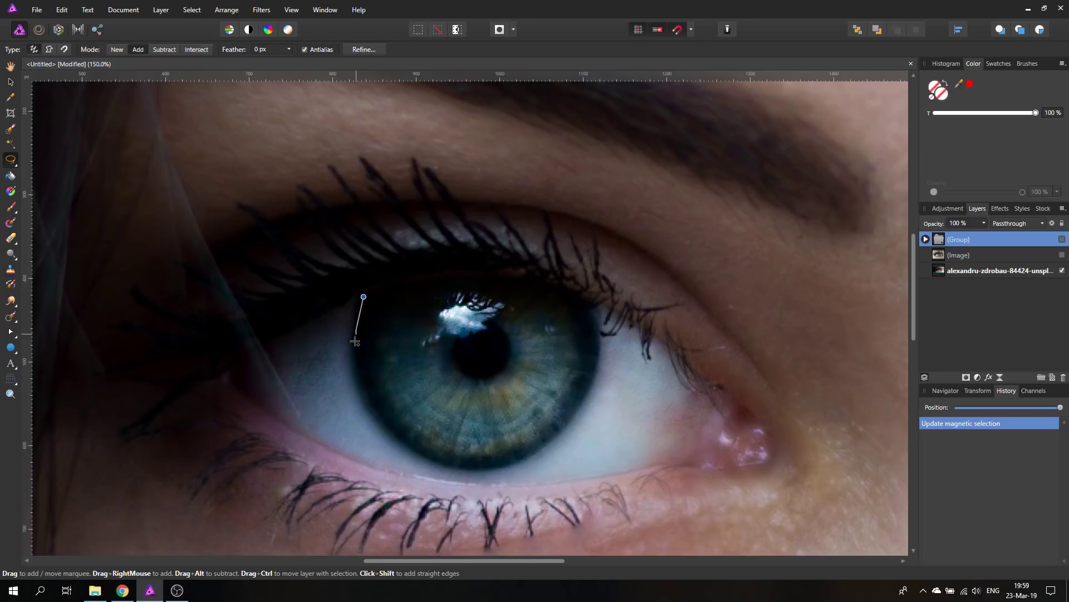
{"action": "left_click", "coordinate": [358, 370], "text": "shift"}
{"action": "left_click", "coordinate": [376, 408], "text": "shift"}
{"action": "left_click", "coordinate": [393, 430], "text": "shift"}
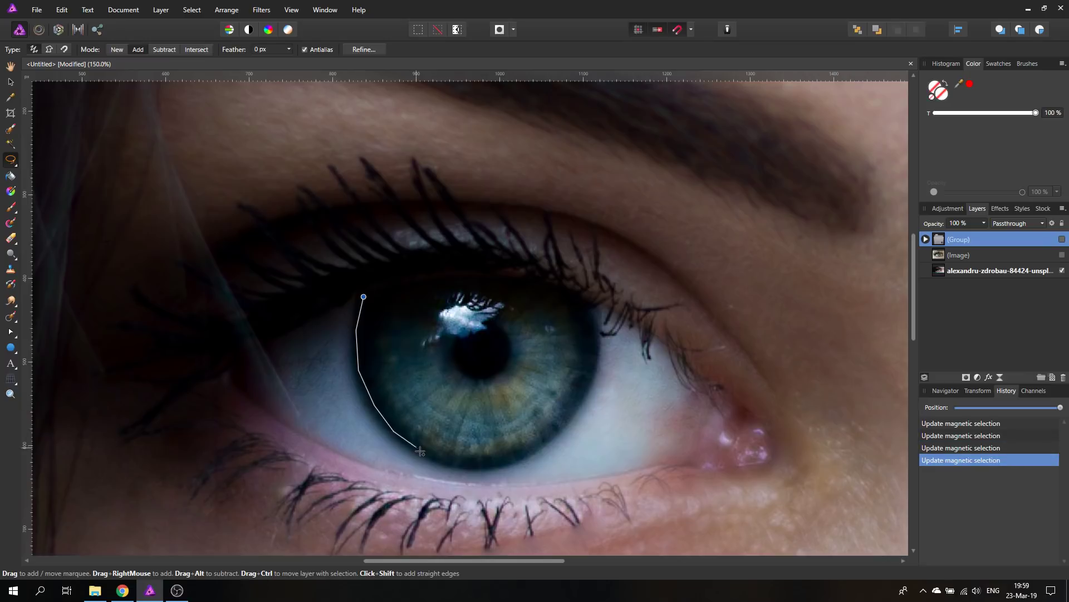
{"action": "left_click", "coordinate": [422, 453], "text": "shift"}
{"action": "left_click", "coordinate": [460, 466], "text": "shift"}
{"action": "left_click", "coordinate": [498, 464], "text": "shift"}
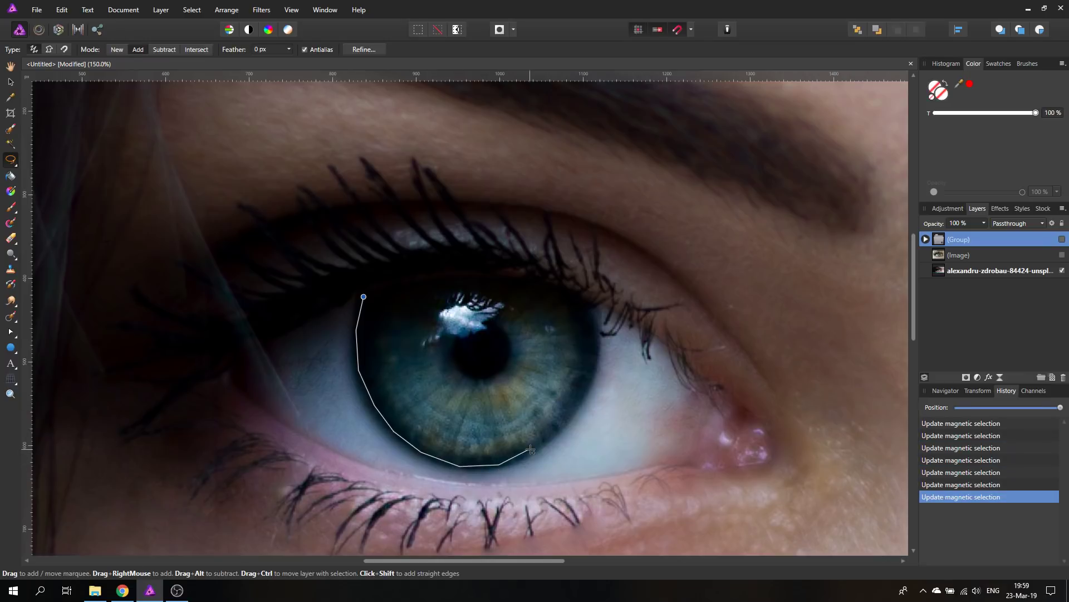
{"action": "left_click", "coordinate": [535, 449], "text": "shift"}
{"action": "left_click", "coordinate": [566, 422], "text": "shift"}
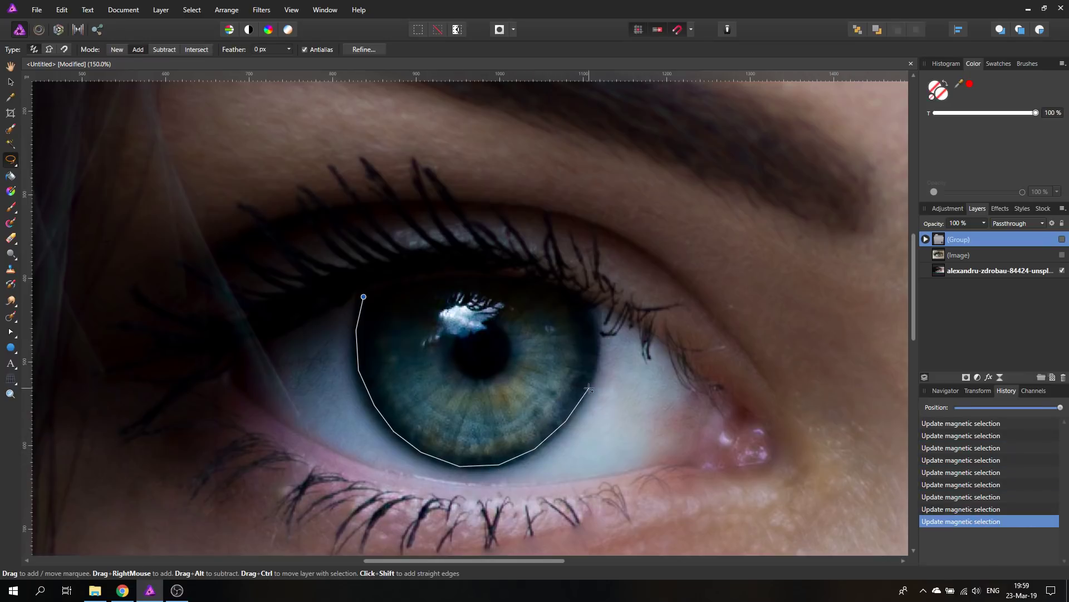
{"action": "left_click", "coordinate": [588, 388], "text": "shift"}
{"action": "left_click", "coordinate": [595, 358], "text": "shift"}
{"action": "left_click", "coordinate": [598, 333], "text": "shift"}
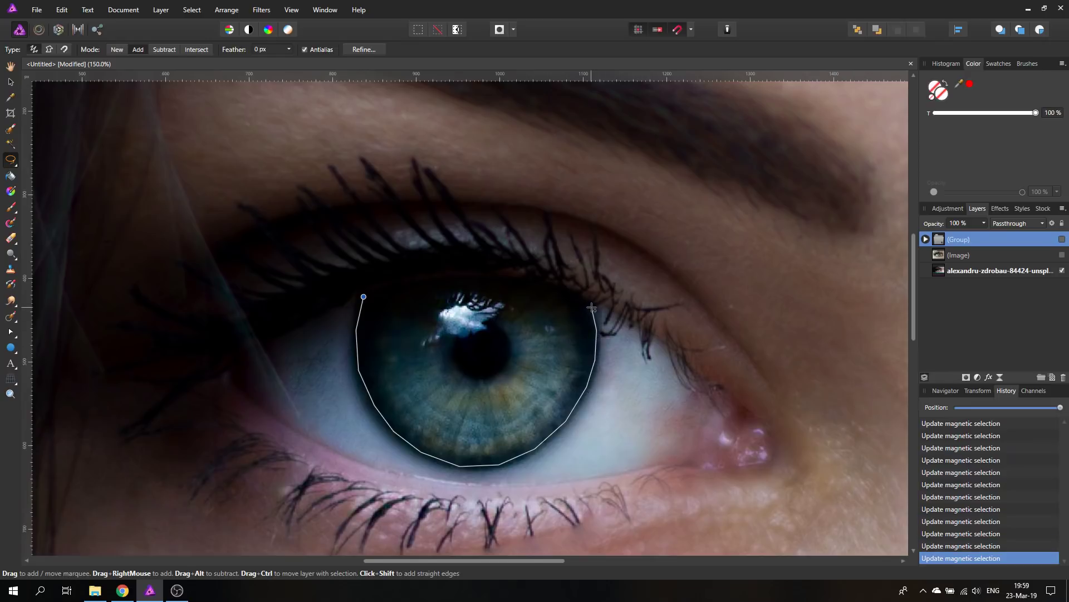
{"action": "left_click", "coordinate": [521, 280], "text": "shift"}
{"action": "left_click", "coordinate": [465, 276], "text": "shift"}
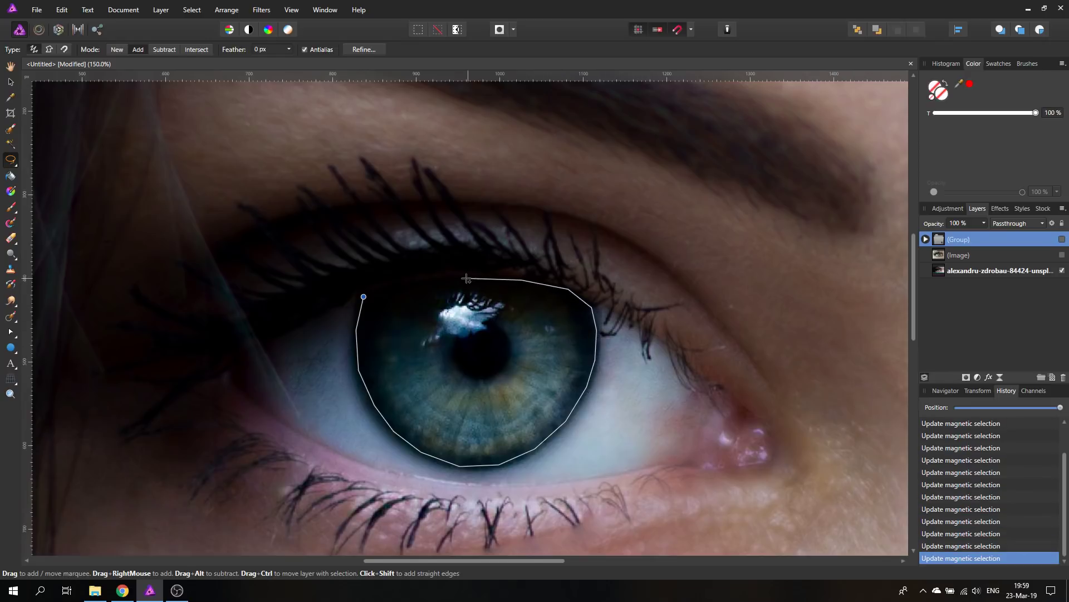
{"action": "left_click", "coordinate": [420, 281], "text": "shift"}
{"action": "left_click", "coordinate": [365, 297]}
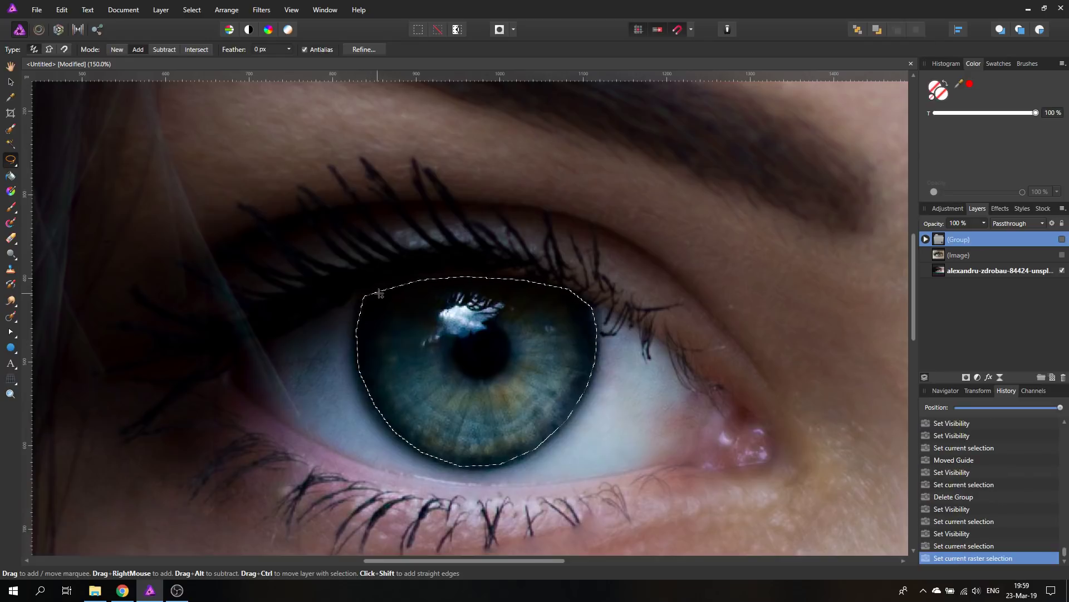
Feather the iris selection with a radius of about 50 px
{"action": "scroll", "coordinate": [471, 304], "scroll_direction": "down", "scroll_amount": 1}
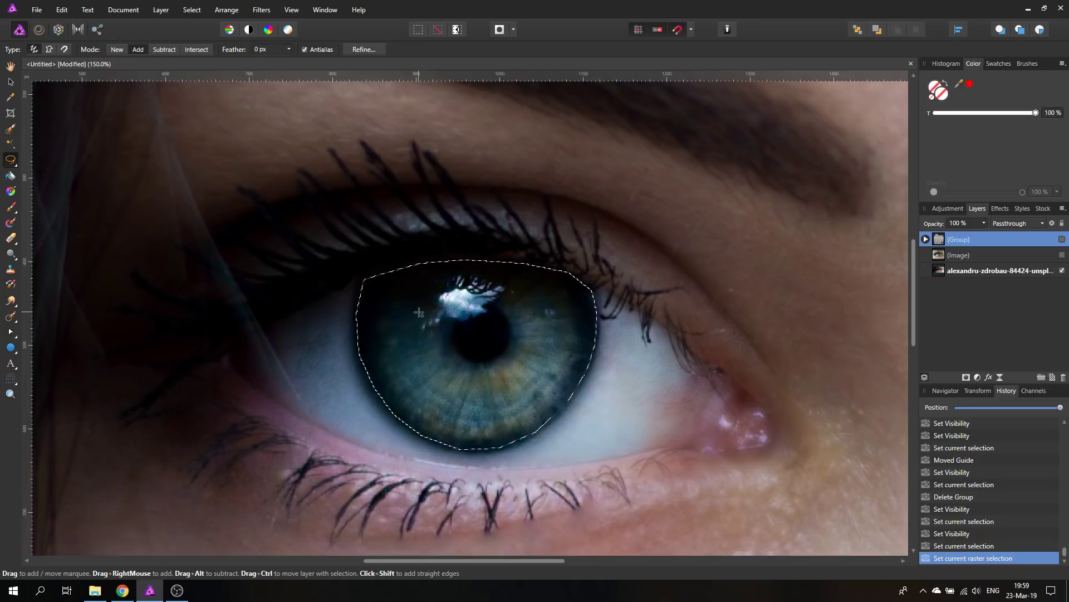
{"action": "left_click", "coordinate": [196, 12]}
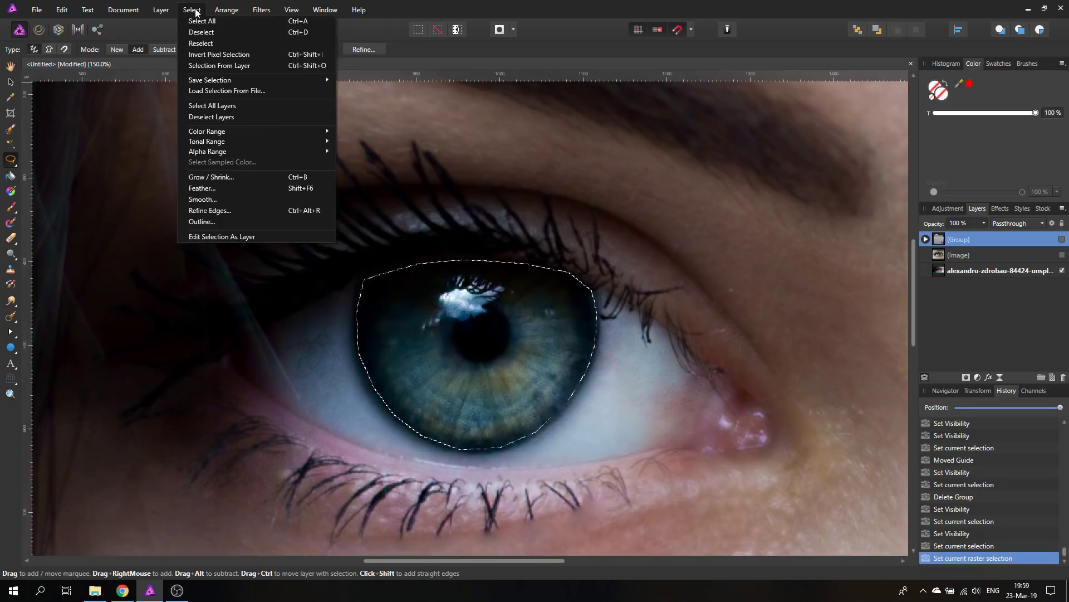
{"action": "left_click", "coordinate": [217, 188]}
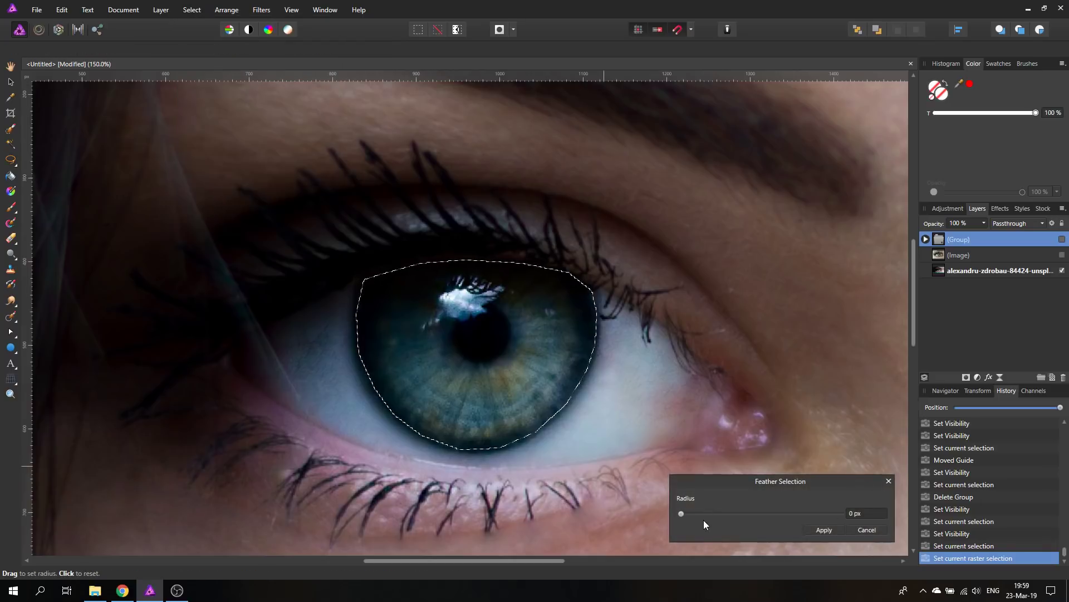
{"action": "left_click_drag", "start_coordinate": [680, 513], "coordinate": [688, 514]}
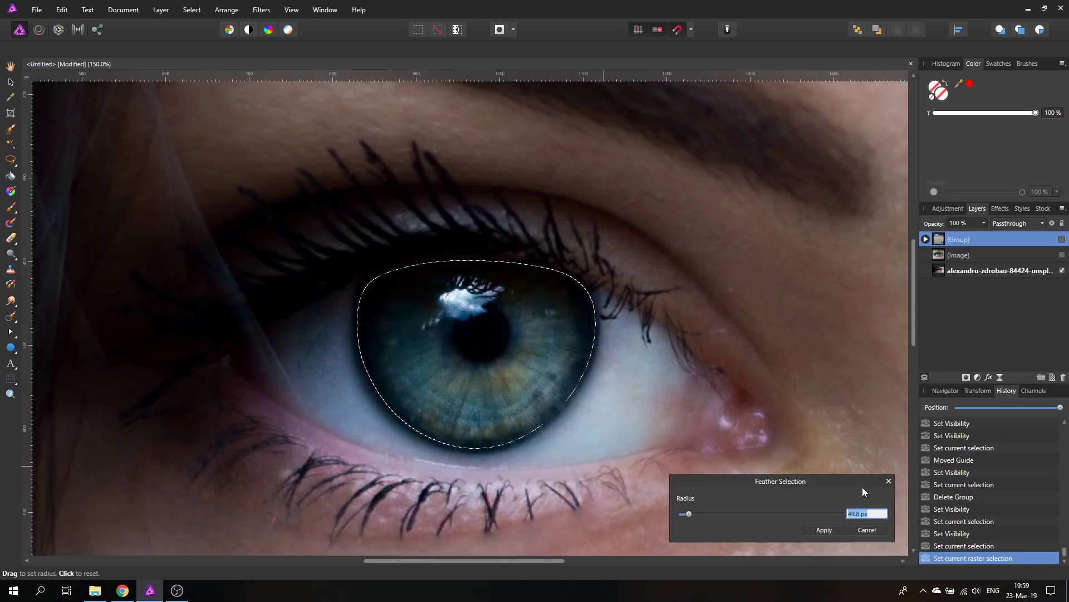
{"action": "left_click", "coordinate": [825, 530]}
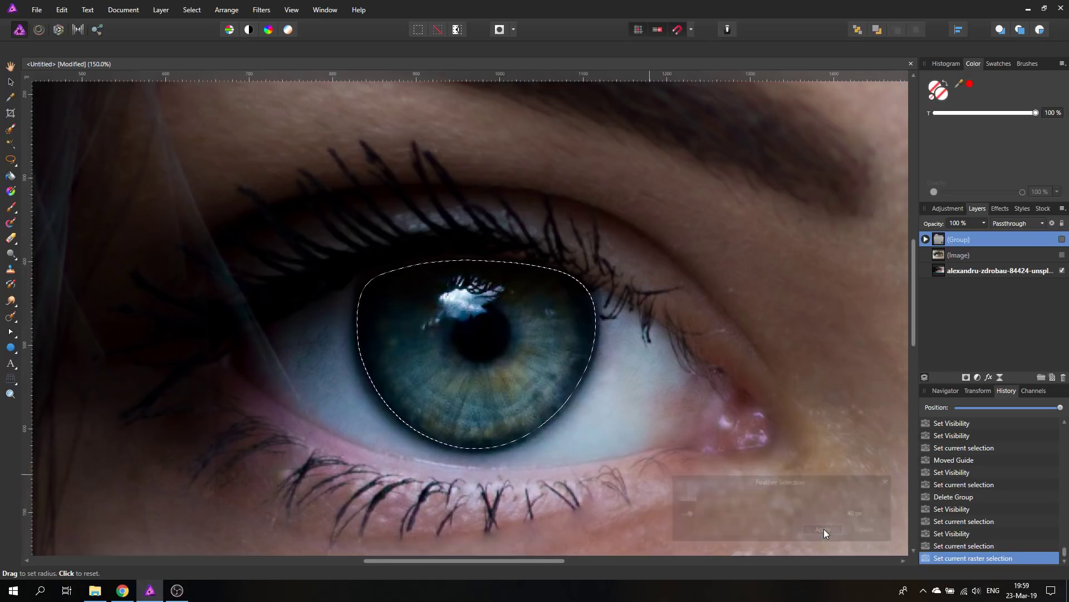
Delete the hidden group containing the old Color Balance adjustments
{"action": "left_click", "coordinate": [943, 253]}
{"action": "left_click", "coordinate": [939, 240]}
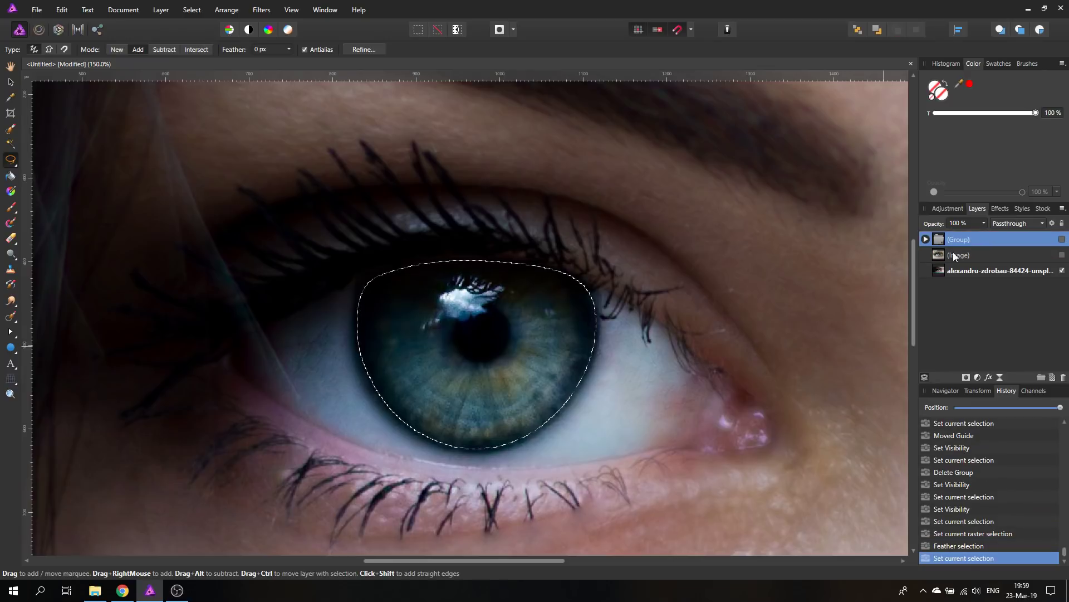
{"action": "left_click", "coordinate": [1062, 378]}
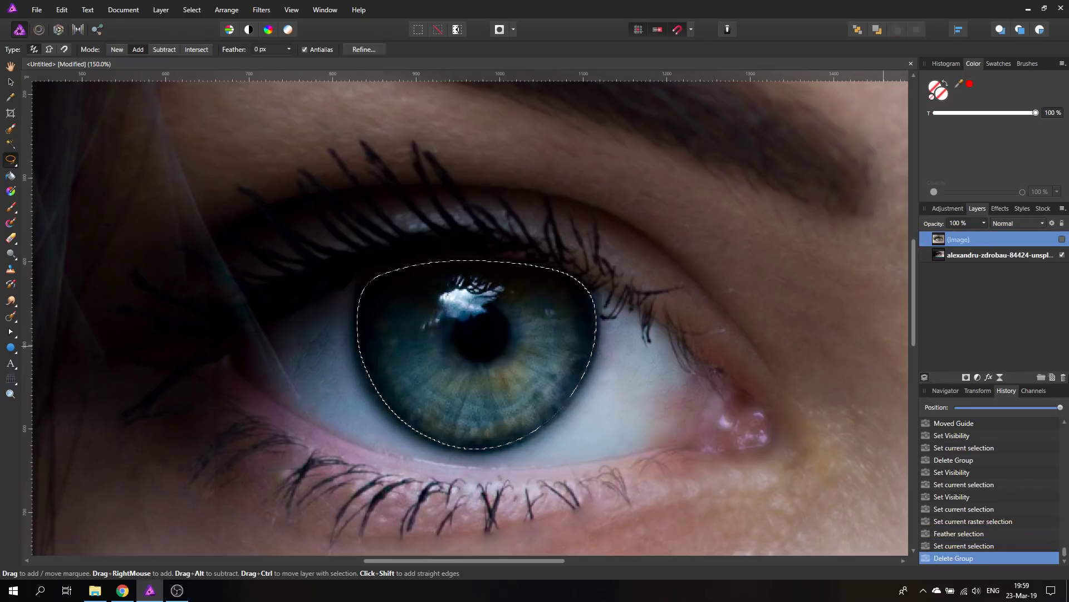
Add a mask layer from the iris selection above the eye photo layer and deselect
{"action": "left_click", "coordinate": [941, 254]}
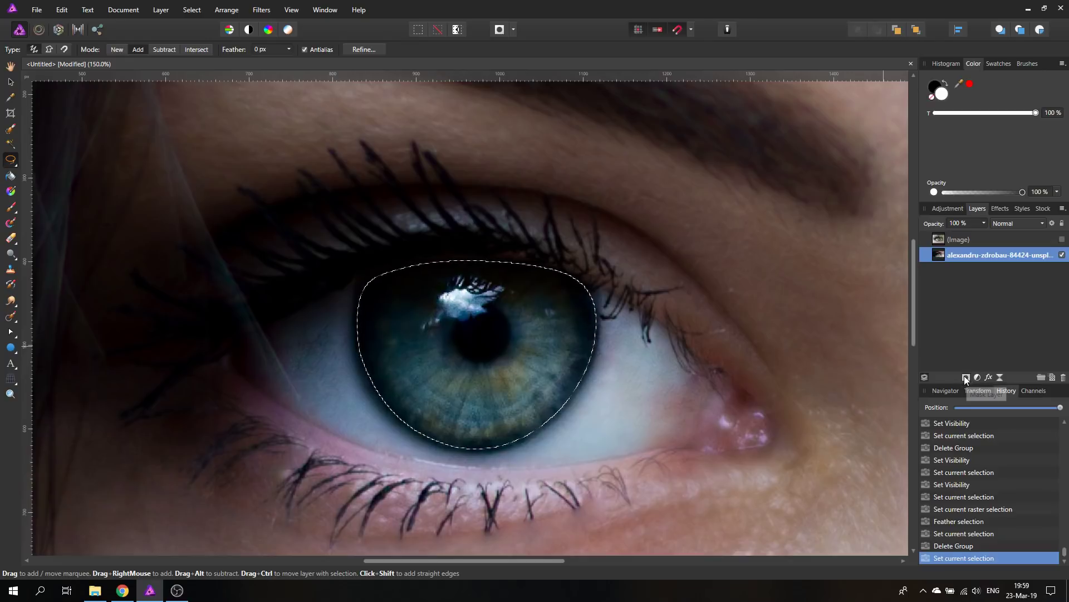
{"action": "left_click", "coordinate": [966, 376]}
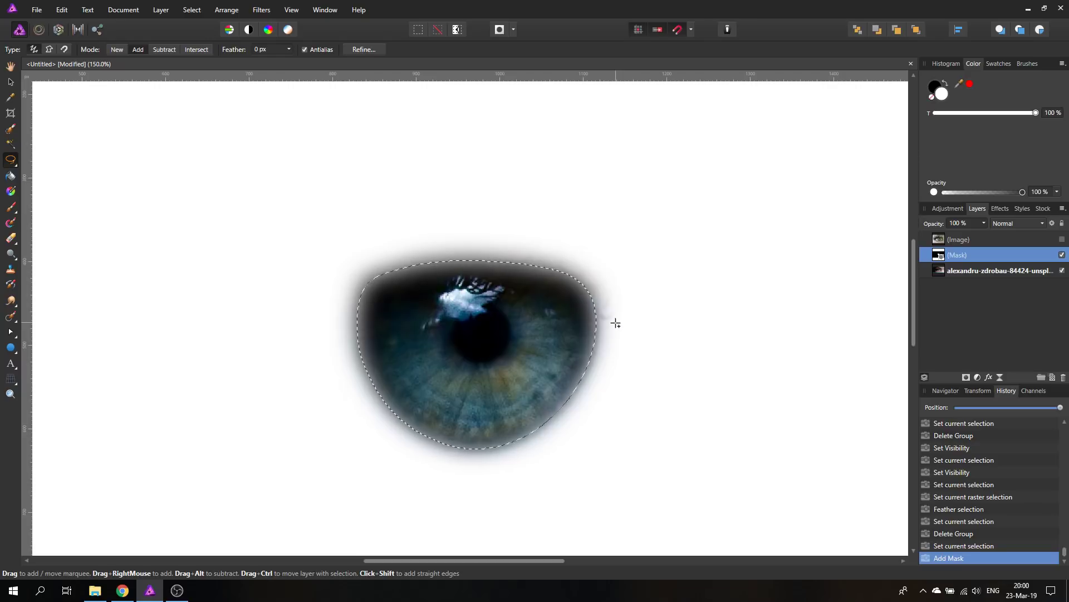
{"action": "key", "text": "ctrl+d"}
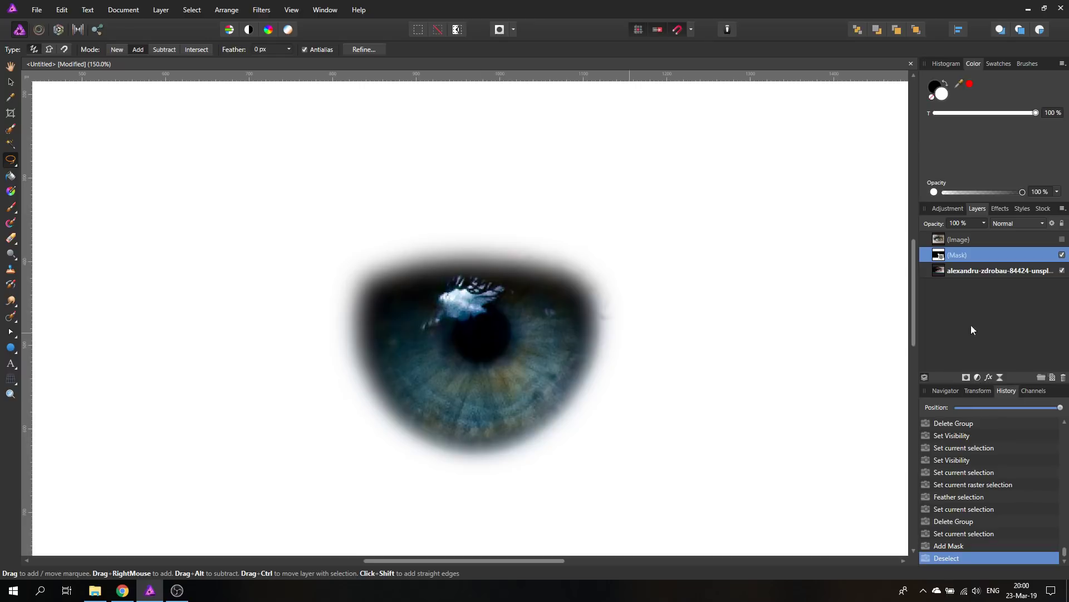
Add an HSL adjustment layer above the mask with its default settings
{"action": "left_click", "coordinate": [978, 377]}
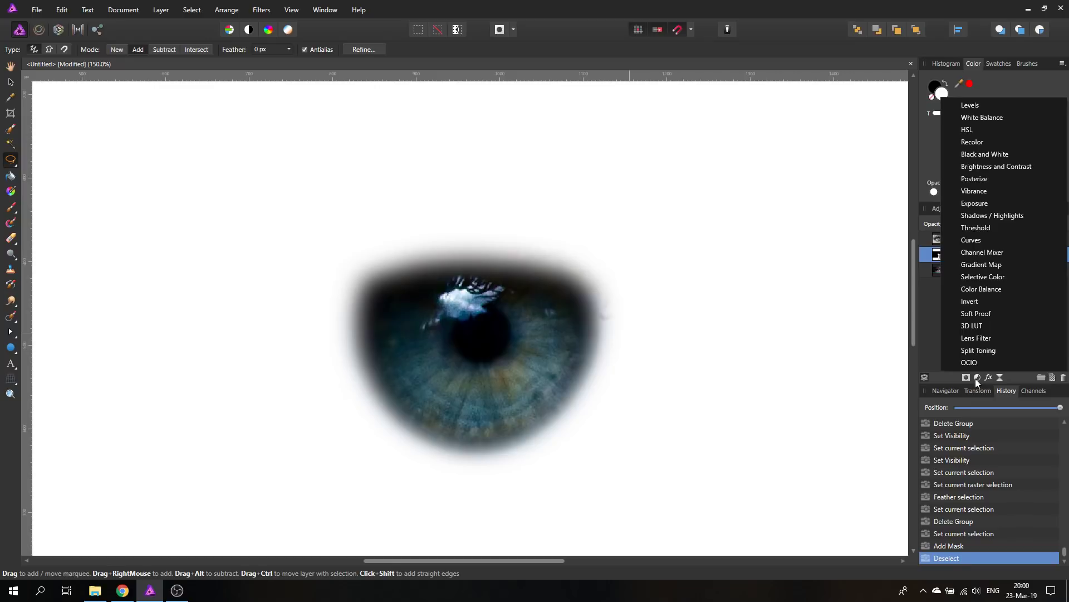
{"action": "left_click", "coordinate": [971, 130]}
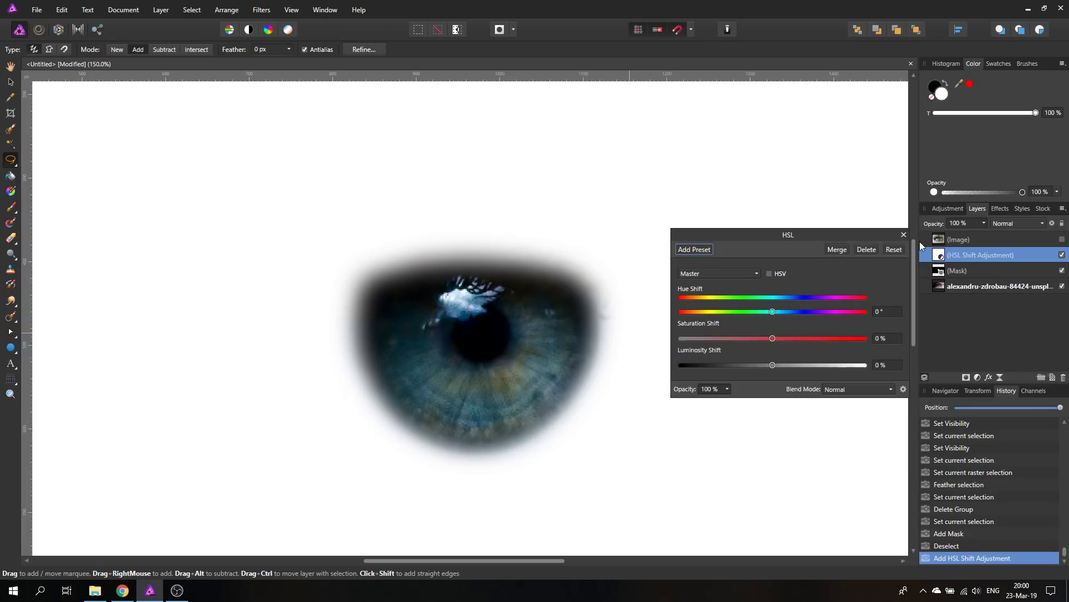
{"action": "left_click", "coordinate": [903, 234]}
Group the HSL adjustment and move the iris mask into that group so it limits the adjustment to the iris
{"action": "left_click", "coordinate": [942, 260]}
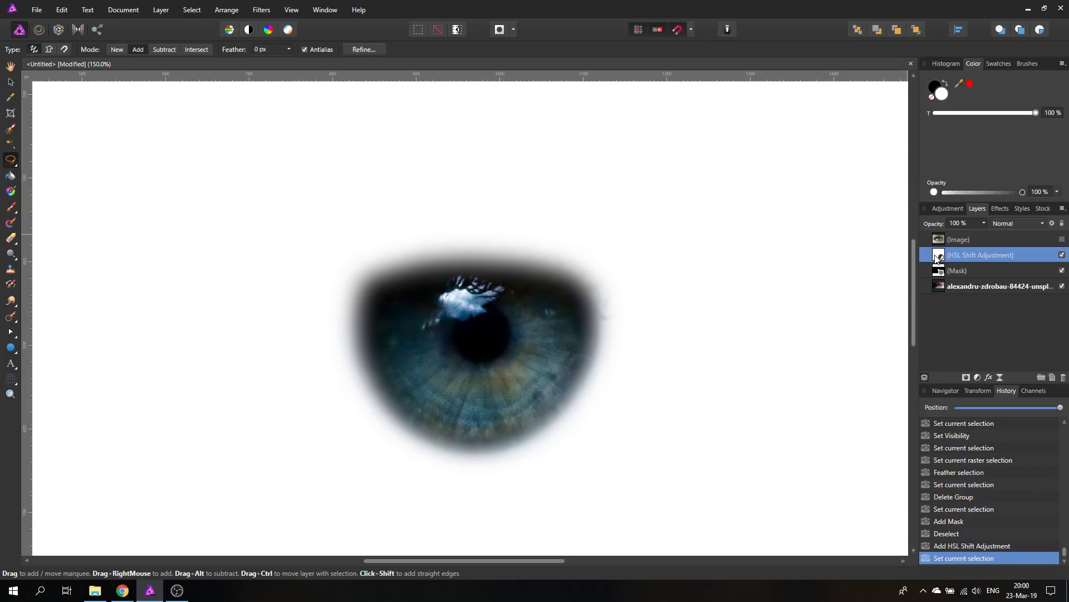
{"action": "key", "text": "ctrl+g"}
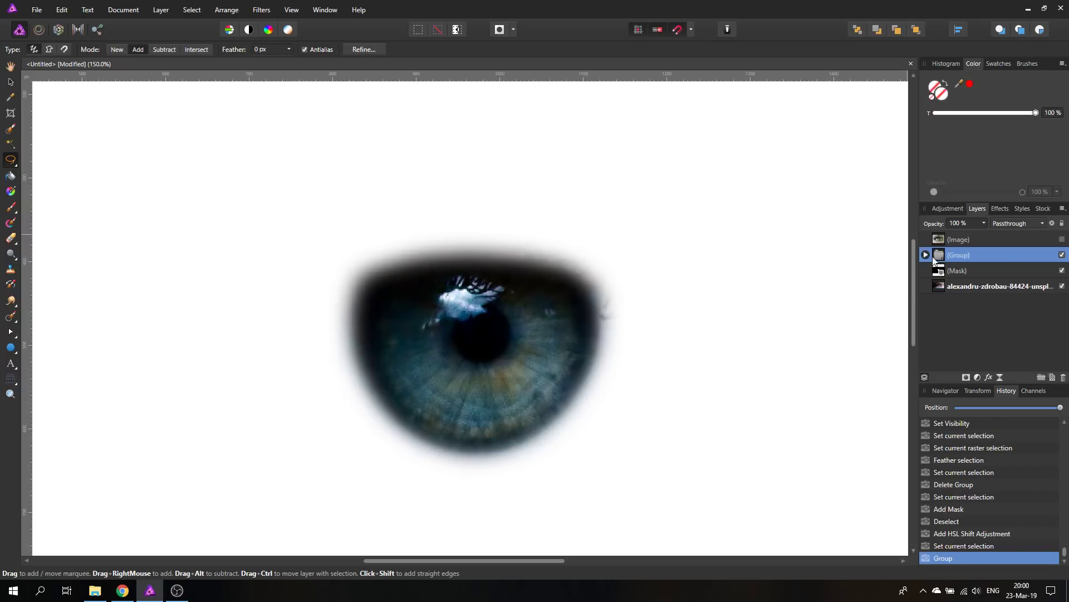
{"action": "left_click", "coordinate": [927, 254]}
{"action": "left_click_drag", "start_coordinate": [941, 289], "coordinate": [952, 269]}
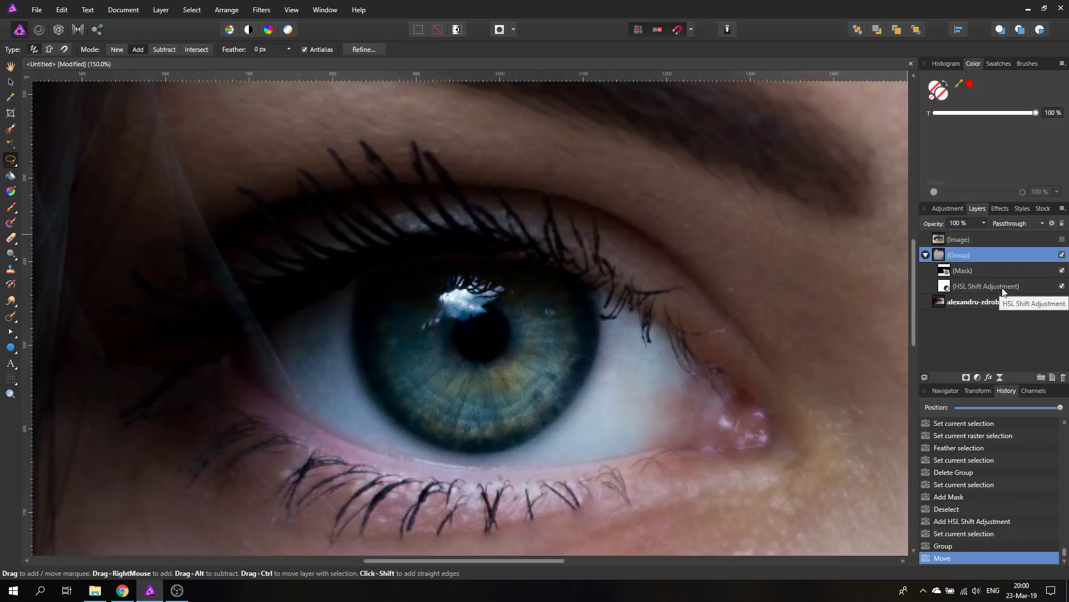
Try hue shifts of -67.3° and 115.4° in the iris's HSL adjustment
{"action": "double_click", "coordinate": [944, 283]}
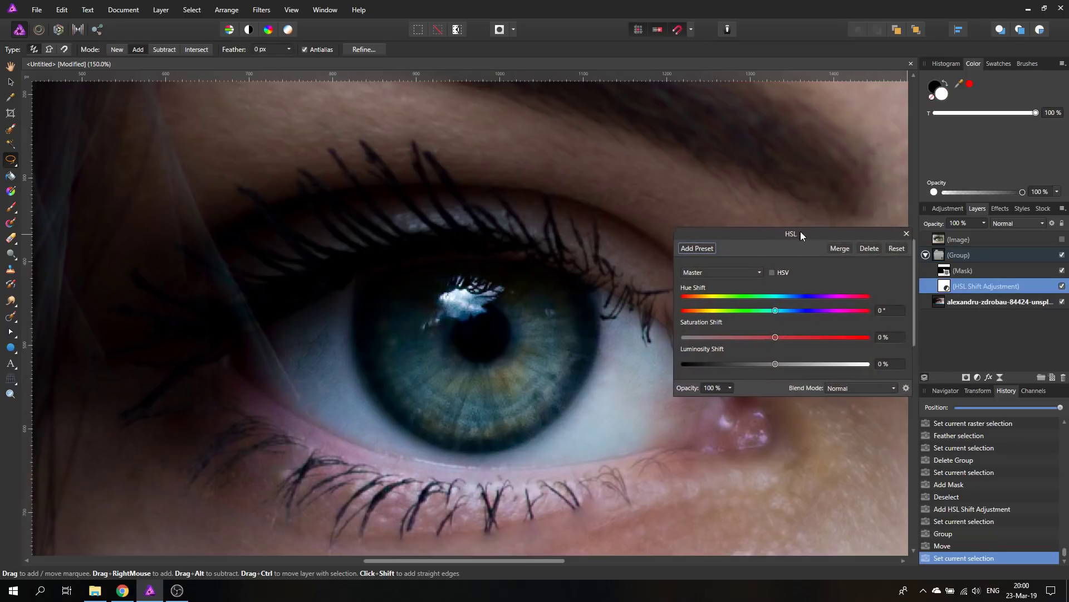
{"action": "left_click_drag", "start_coordinate": [801, 232], "coordinate": [806, 229]}
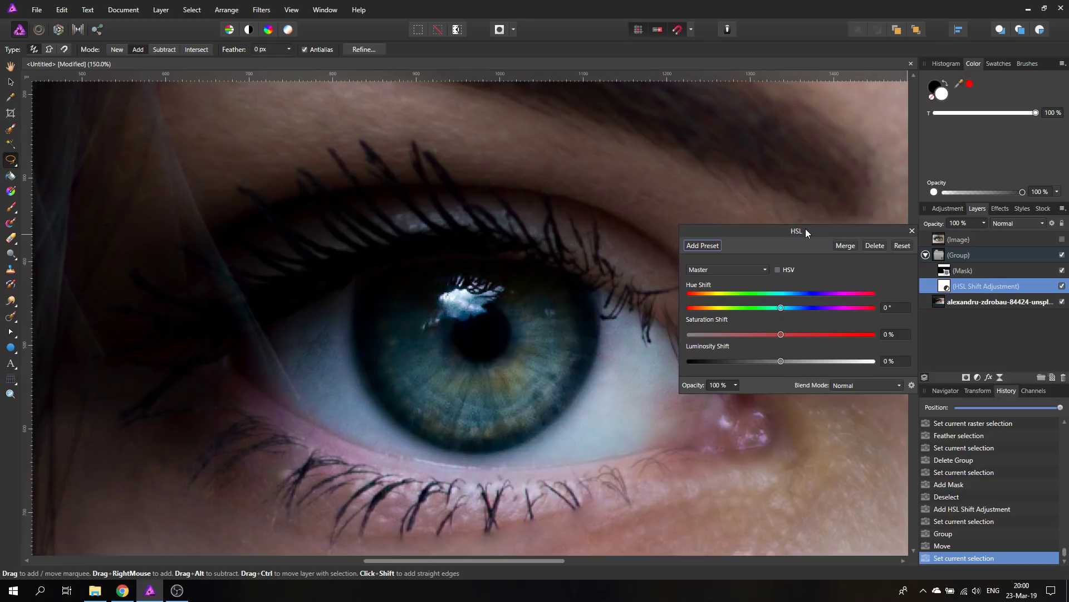
{"action": "left_click_drag", "start_coordinate": [790, 307], "coordinate": [747, 305]}
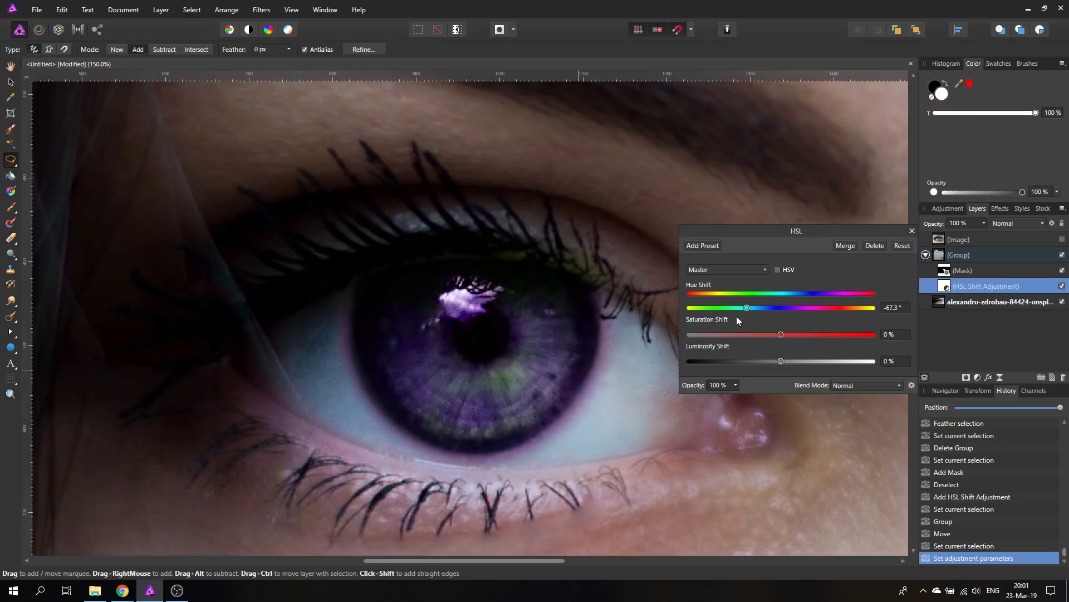
{"action": "left_click_drag", "start_coordinate": [748, 307], "coordinate": [851, 298]}
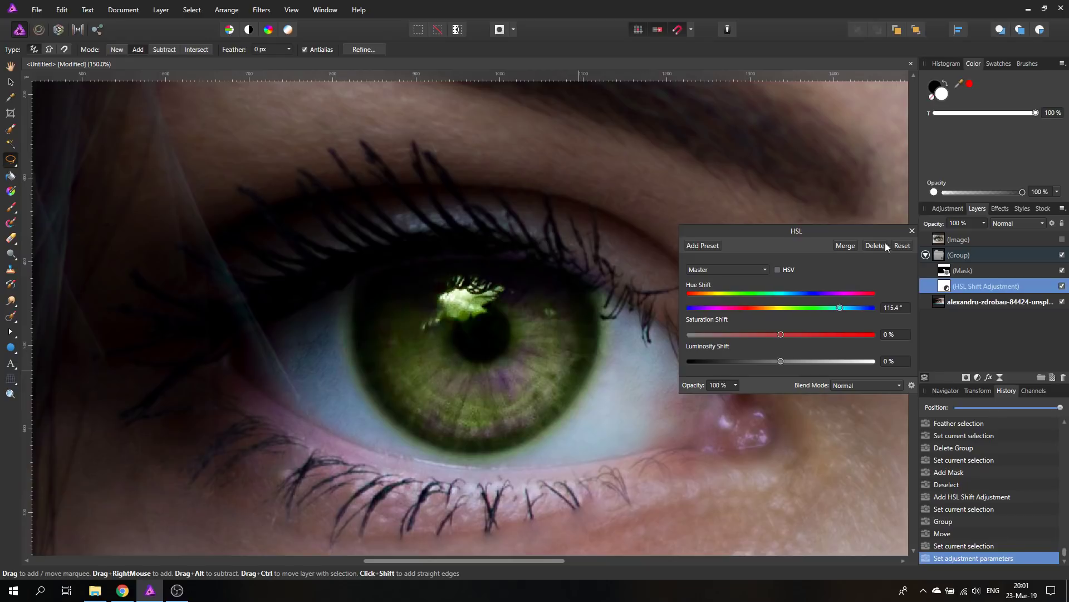
{"action": "left_click", "coordinate": [912, 231]}
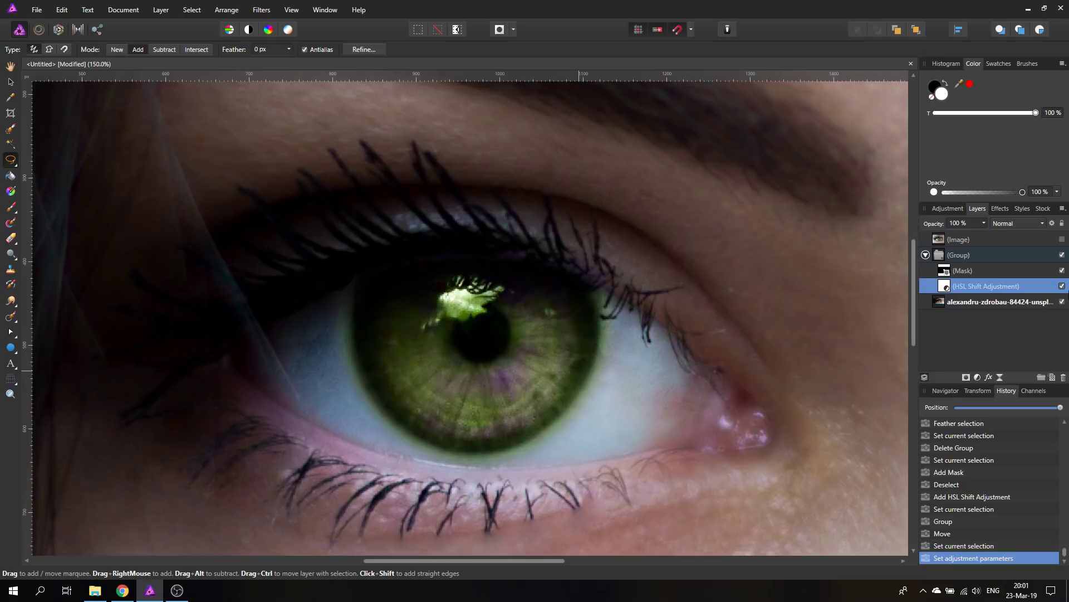
Toggle the HSL adjustment's visibility off and on to compare eye colors, and set its hue shift to -180°
{"action": "left_click", "coordinate": [1063, 286]}
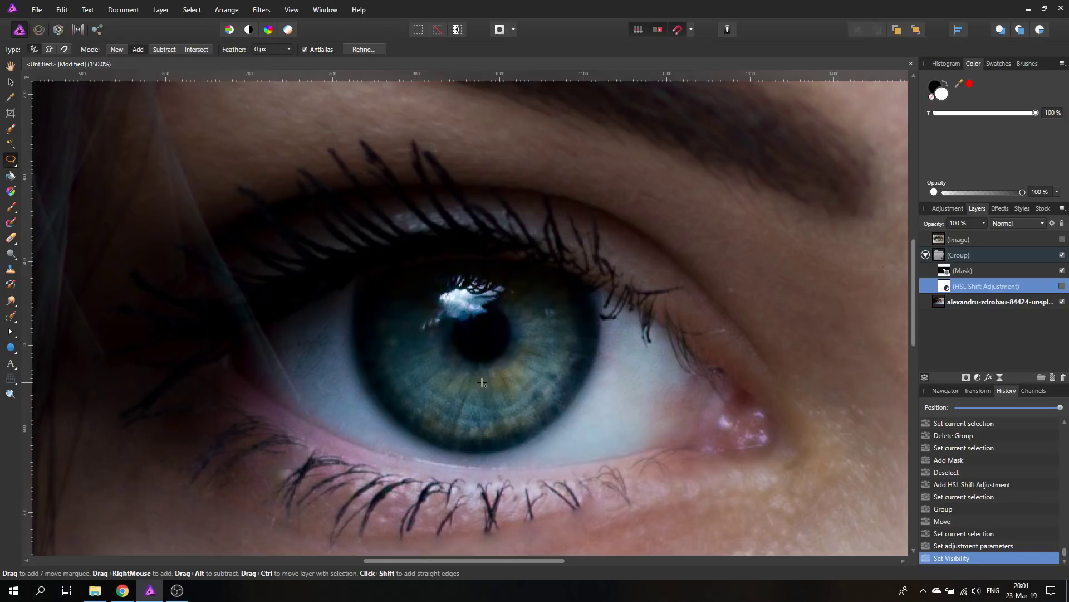
{"action": "left_click", "coordinate": [1062, 285]}
{"action": "double_click", "coordinate": [946, 287]}
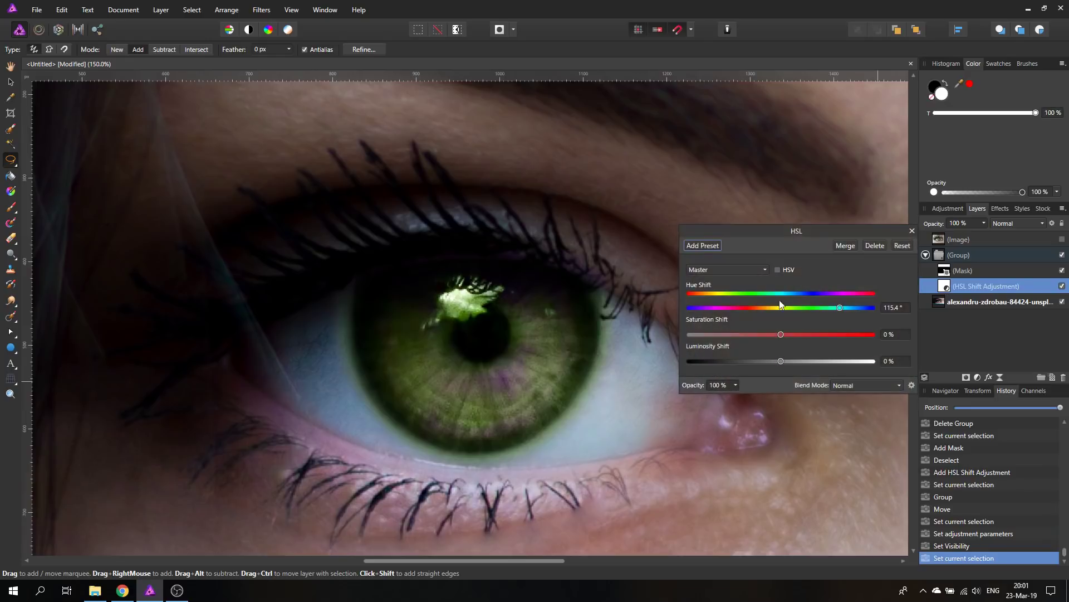
{"action": "left_click_drag", "start_coordinate": [842, 310], "coordinate": [686, 307]}
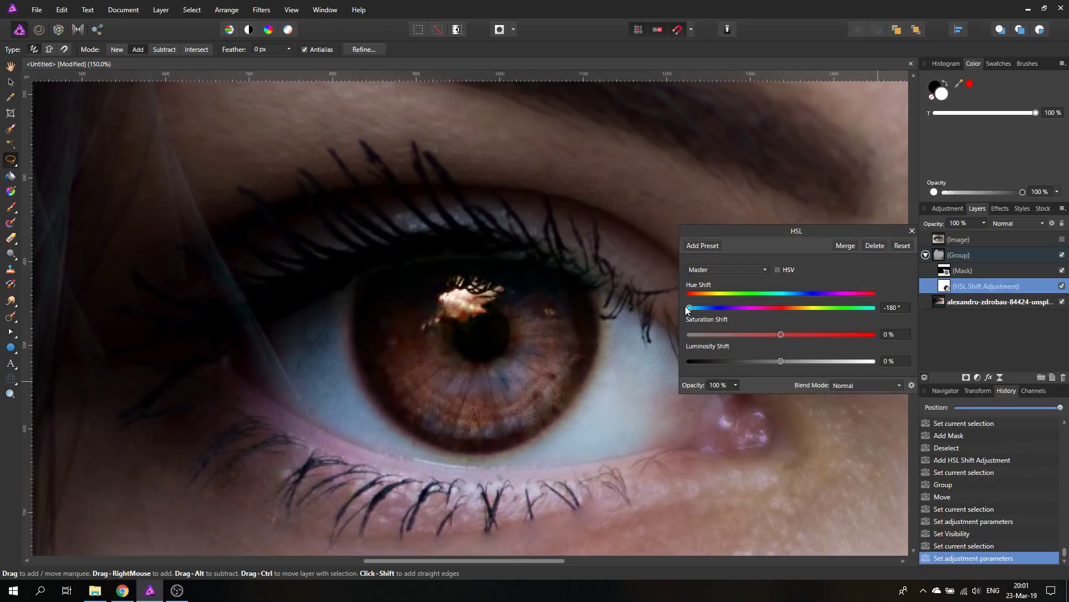
Delete the HSL adjustment and add a Color Balance adjustment inside the iris group in its place
{"action": "left_click", "coordinate": [874, 246]}
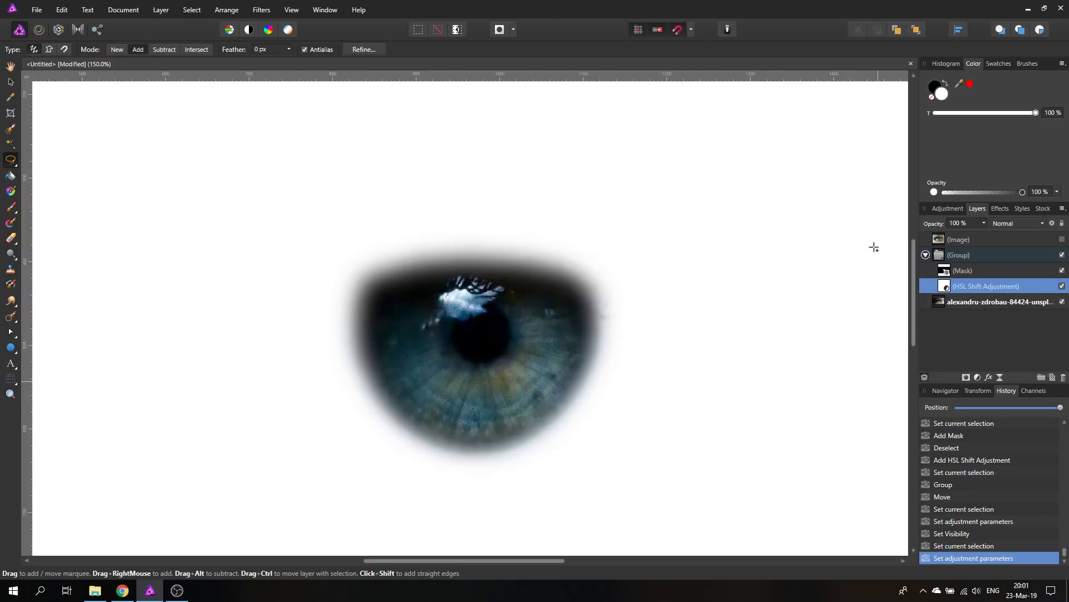
{"action": "left_click", "coordinate": [978, 377]}
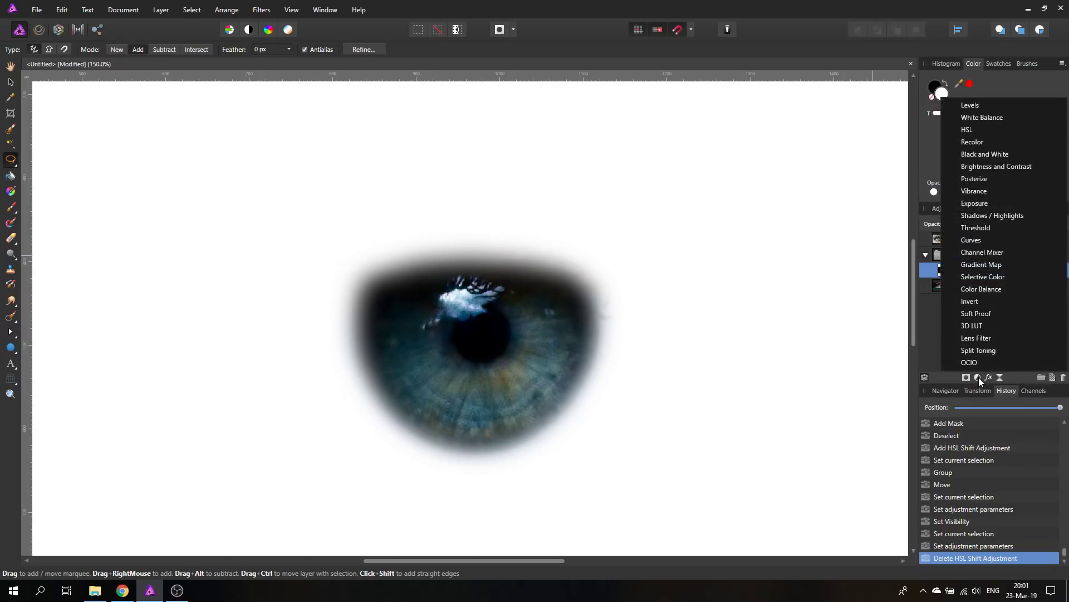
{"action": "left_click", "coordinate": [988, 288]}
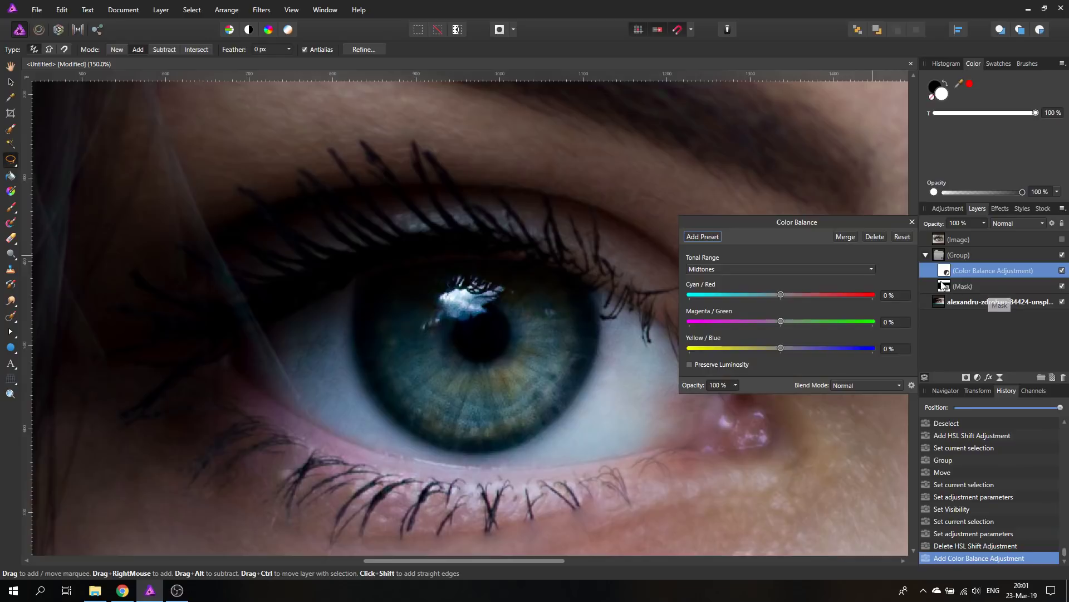
Try a shadows color balance of 100% Cyan/Red and -100% Magenta/Green on the iris
{"action": "left_click", "coordinate": [714, 269]}
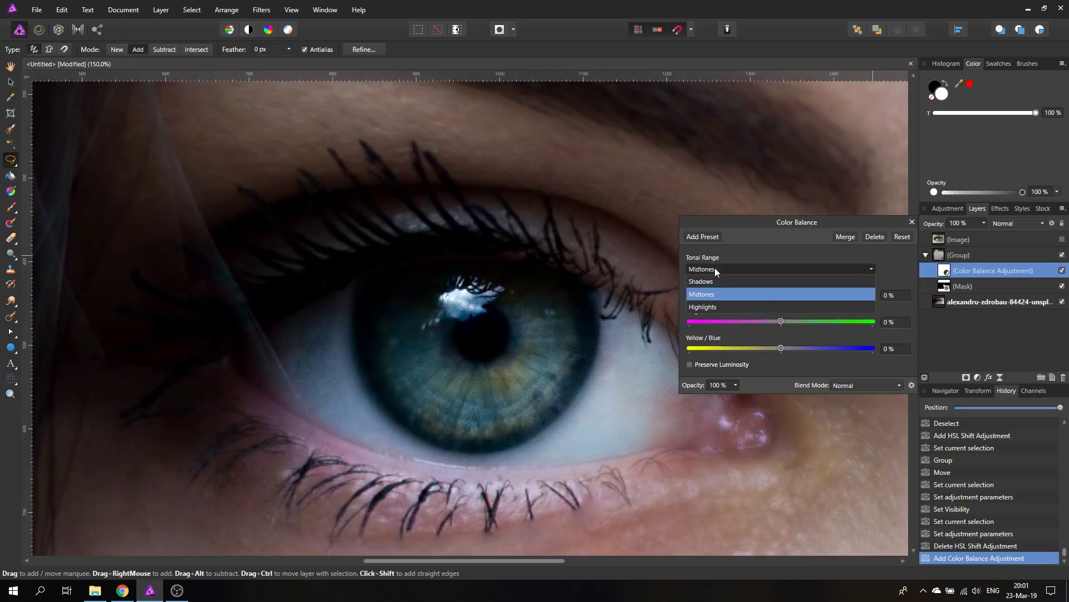
{"action": "left_click", "coordinate": [716, 282]}
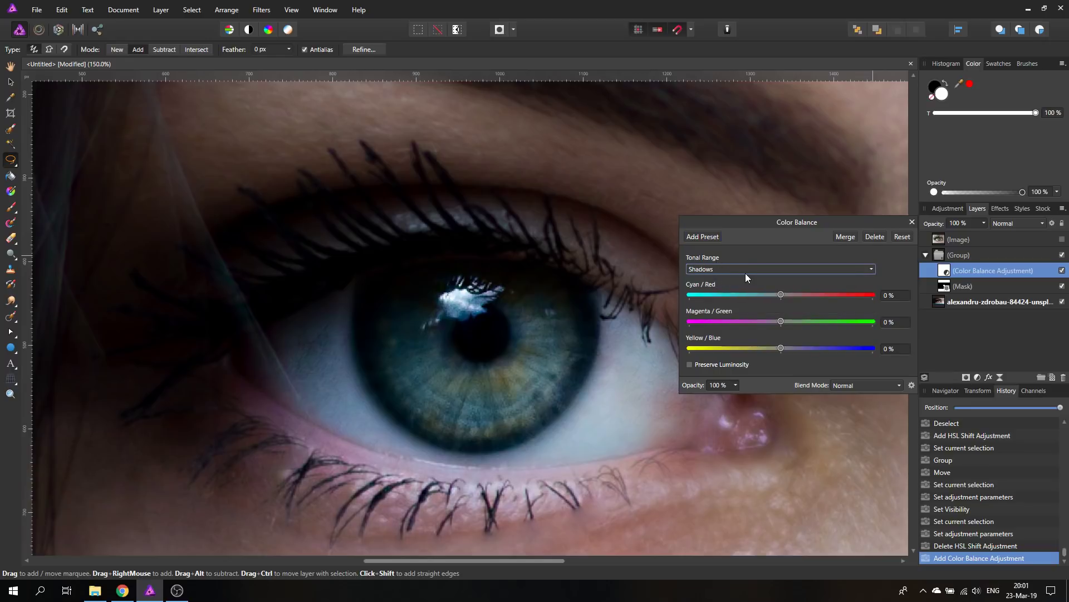
{"action": "left_click_drag", "start_coordinate": [780, 293], "coordinate": [898, 292]}
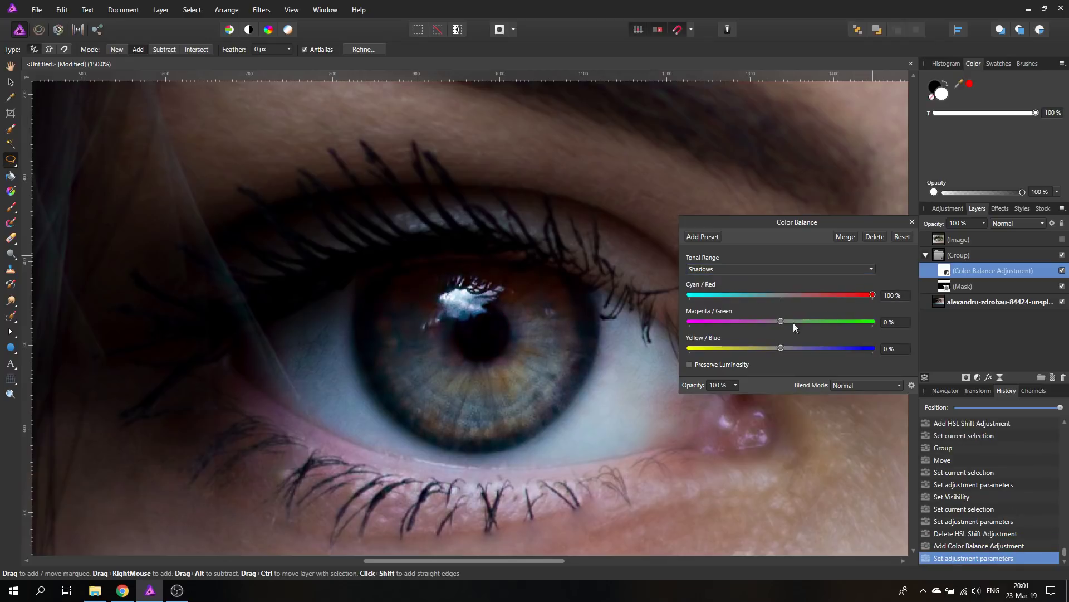
{"action": "left_click_drag", "start_coordinate": [781, 322], "coordinate": [637, 322]}
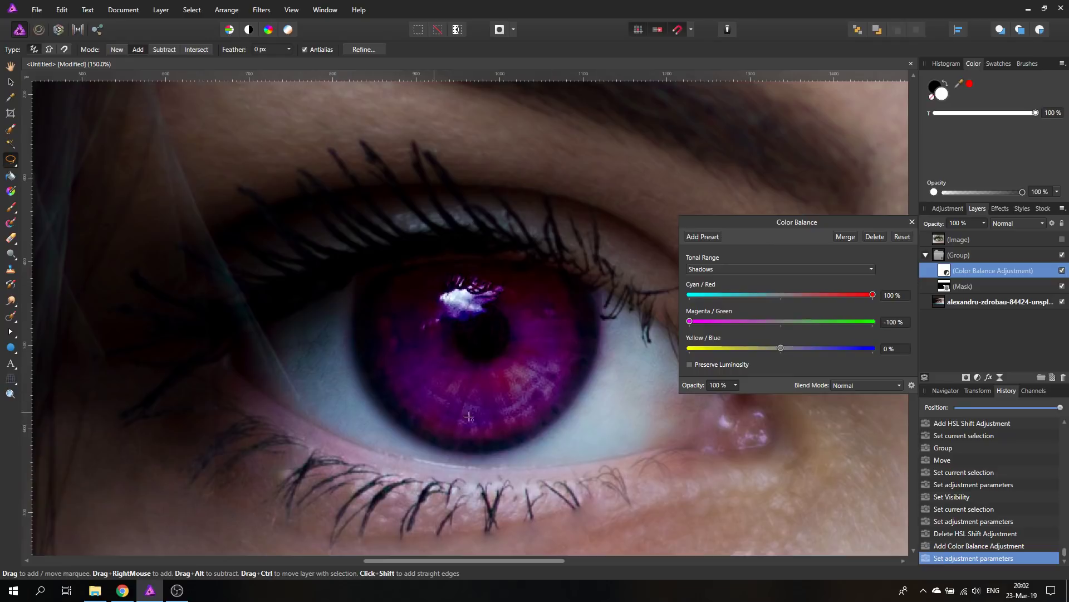
{"action": "left_click", "coordinate": [913, 222]}
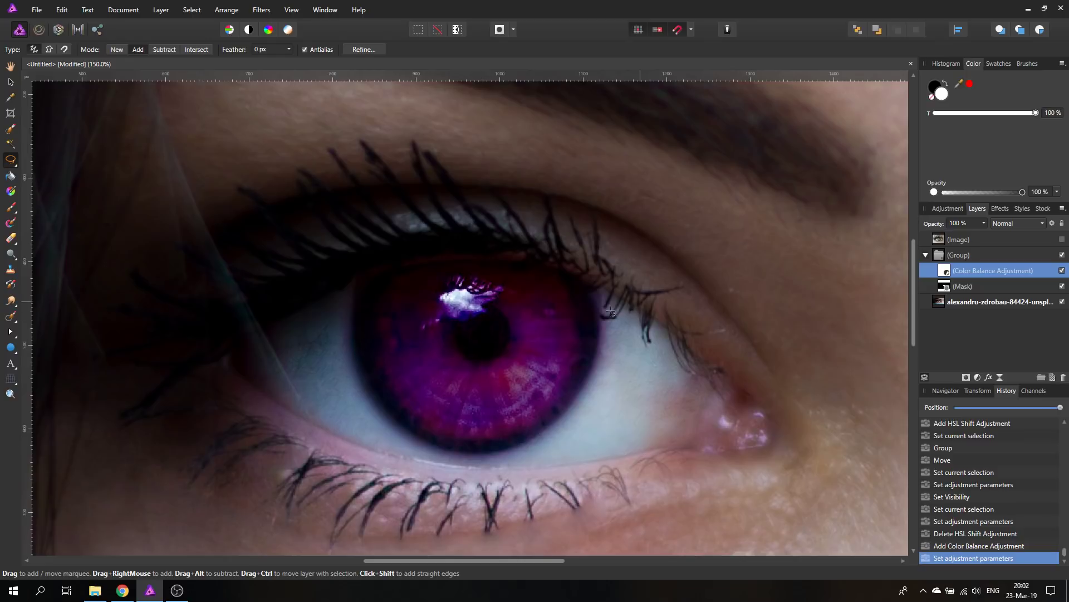
Paint black on the iris mask with a soft 109 px brush along the iris's outer edge and the upper eyelid
{"action": "left_click", "coordinate": [944, 286]}
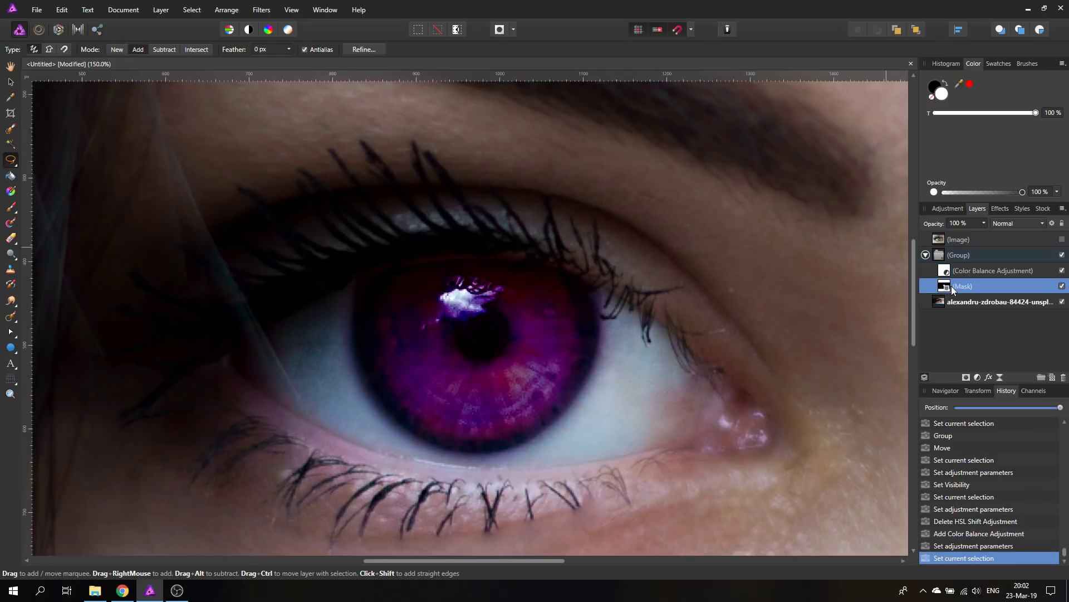
{"action": "left_click", "coordinate": [8, 209]}
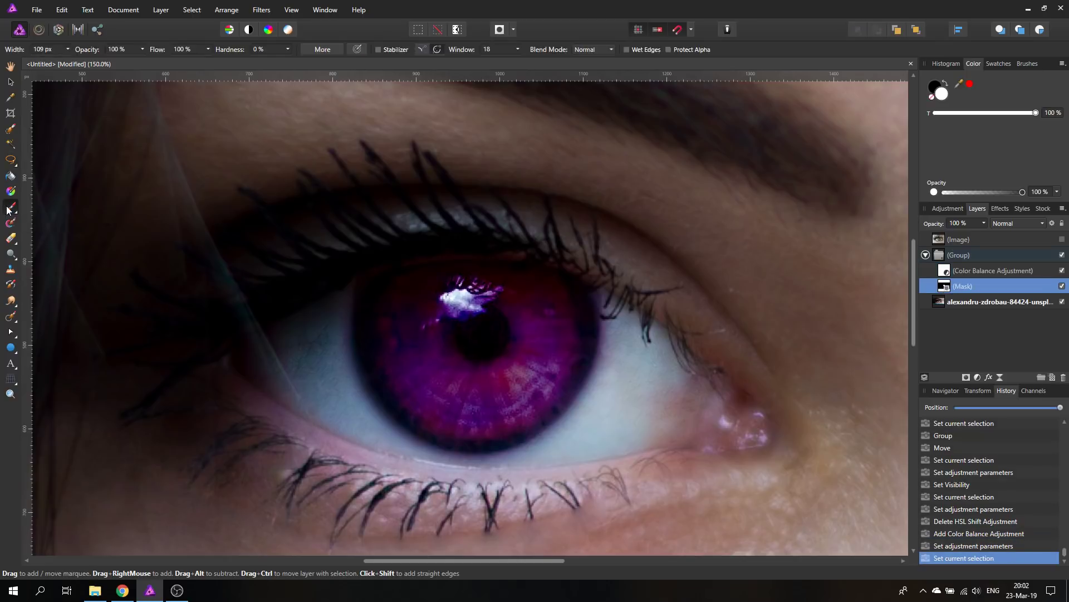
{"action": "left_click", "coordinate": [1029, 65]}
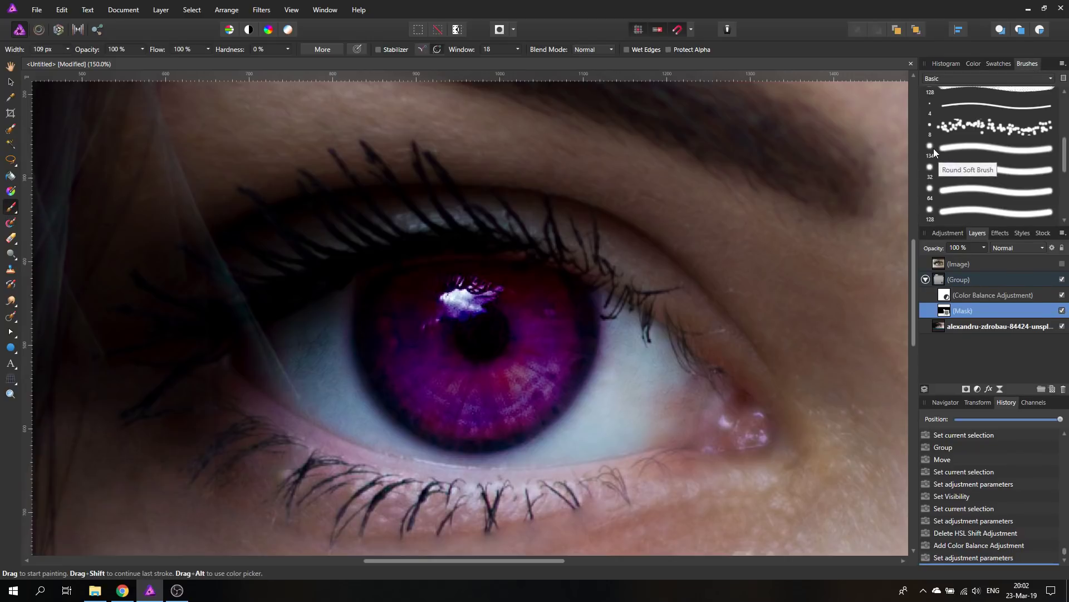
{"action": "left_click", "coordinate": [974, 64]}
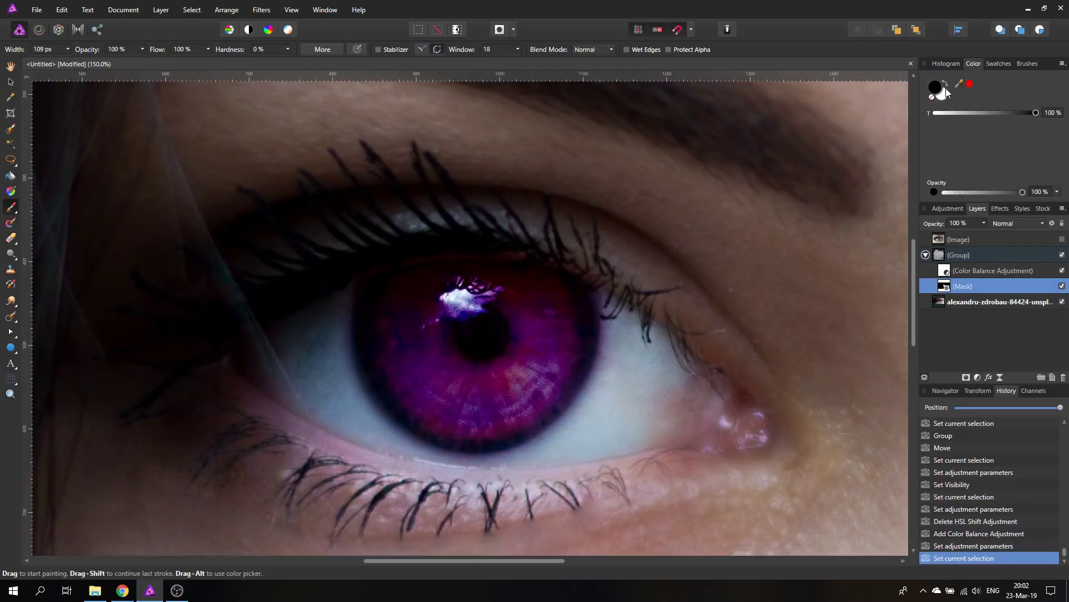
{"action": "mouse_move", "coordinate": [595, 434]}
{"action": "left_mouse_down"}
{"action": "mouse_move", "coordinate": [630, 404]}
{"action": "mouse_move", "coordinate": [604, 378]}
{"action": "left_mouse_up"}
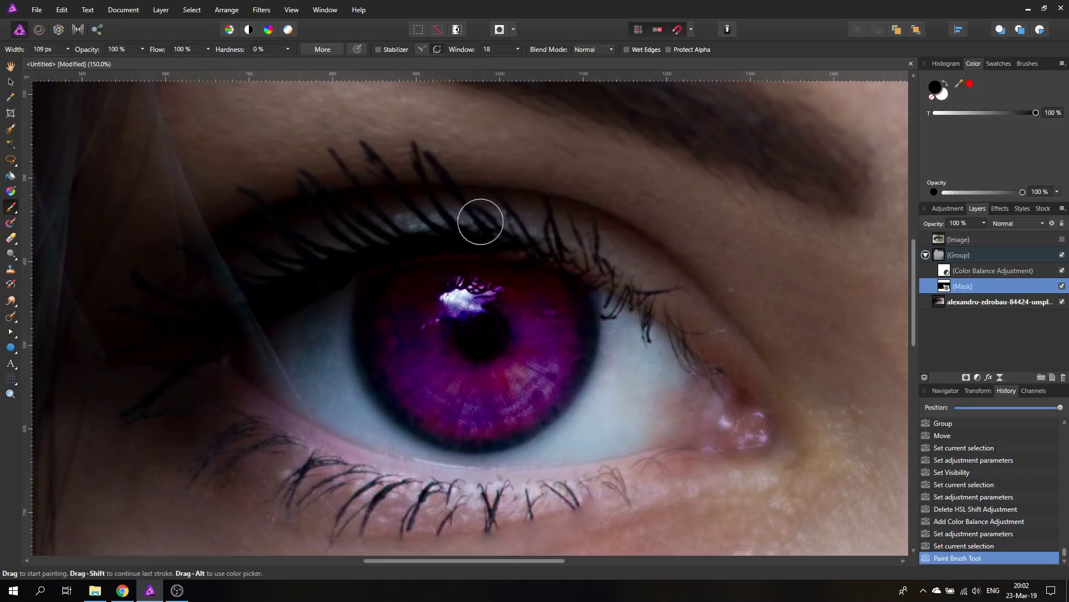
{"action": "mouse_move", "coordinate": [516, 229]}
{"action": "left_mouse_down"}
{"action": "mouse_move", "coordinate": [411, 233]}
{"action": "mouse_move", "coordinate": [549, 233]}
{"action": "mouse_move", "coordinate": [438, 233]}
{"action": "mouse_move", "coordinate": [342, 270]}
{"action": "mouse_move", "coordinate": [371, 244]}
{"action": "mouse_move", "coordinate": [340, 266]}
{"action": "mouse_move", "coordinate": [328, 319]}
{"action": "mouse_move", "coordinate": [331, 283]}
{"action": "mouse_move", "coordinate": [324, 295]}
{"action": "mouse_move", "coordinate": [357, 420]}
{"action": "mouse_move", "coordinate": [322, 364]}
{"action": "mouse_move", "coordinate": [331, 383]}
{"action": "mouse_move", "coordinate": [412, 468]}
{"action": "mouse_move", "coordinate": [371, 429]}
{"action": "mouse_move", "coordinate": [452, 474]}
{"action": "mouse_move", "coordinate": [562, 470]}
{"action": "mouse_move", "coordinate": [715, 380]}
{"action": "mouse_move", "coordinate": [711, 319]}
{"action": "mouse_move", "coordinate": [690, 282]}
{"action": "left_mouse_up"}
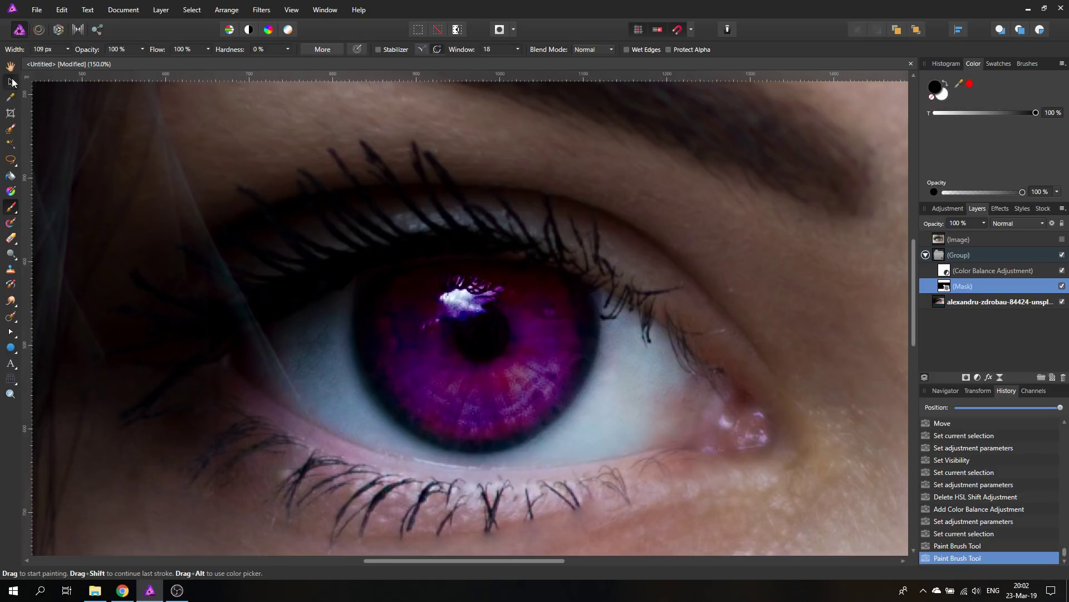
Reopen the Color Balance adjustment and set the shadows' Cyan/Red and Magenta/Green back to 0%
{"action": "left_click", "coordinate": [10, 81]}
{"action": "double_click", "coordinate": [945, 272]}
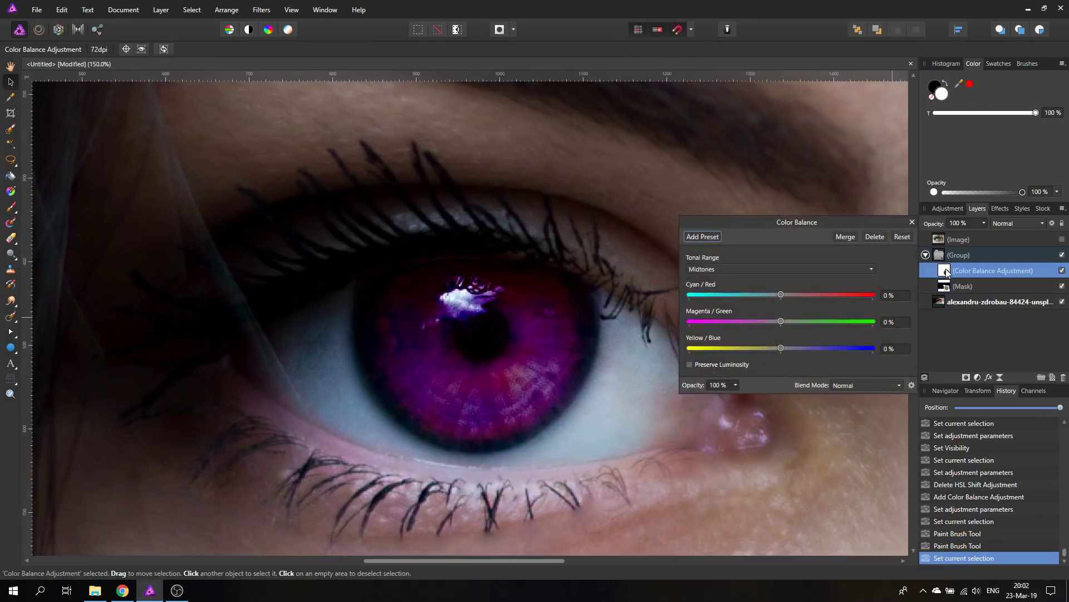
{"action": "left_click", "coordinate": [723, 269]}
{"action": "left_click", "coordinate": [713, 282]}
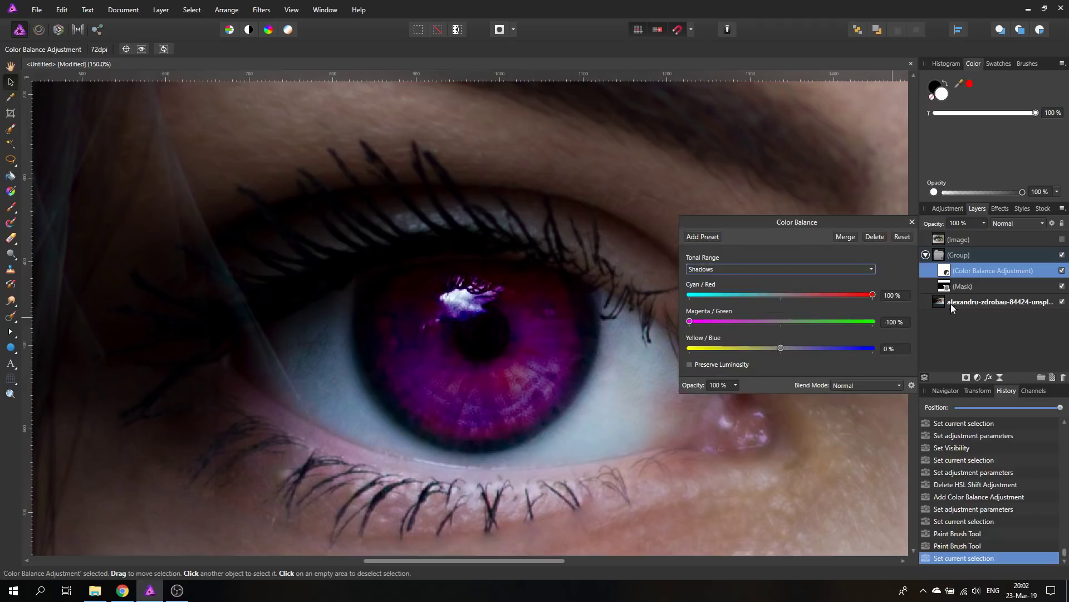
{"action": "left_click", "coordinate": [888, 295]}
{"action": "type", "text": "0"}
{"action": "key", "text": "Tab"}
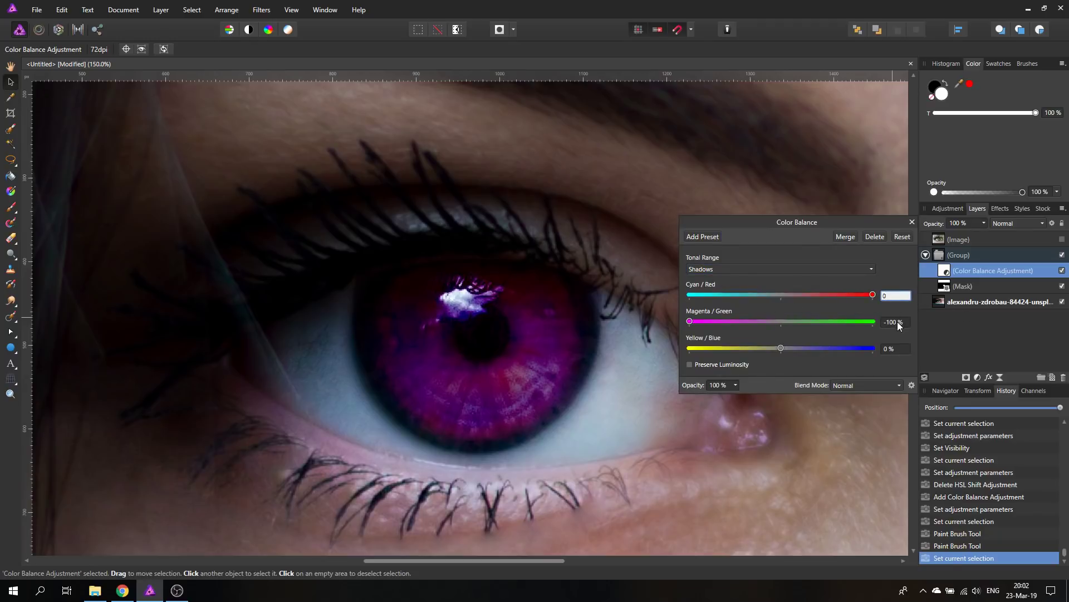
{"action": "type", "text": "0"}
{"action": "left_click", "coordinate": [891, 298]}
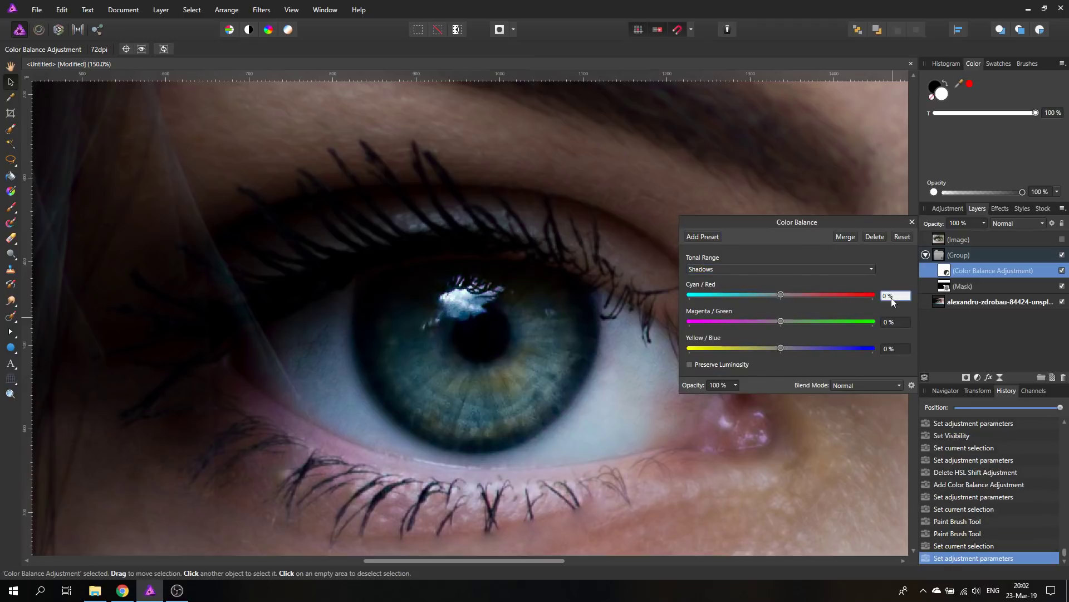
Turn on Preserve Luminosity for the iris's Color Balance adjustment
{"action": "left_click", "coordinate": [769, 269]}
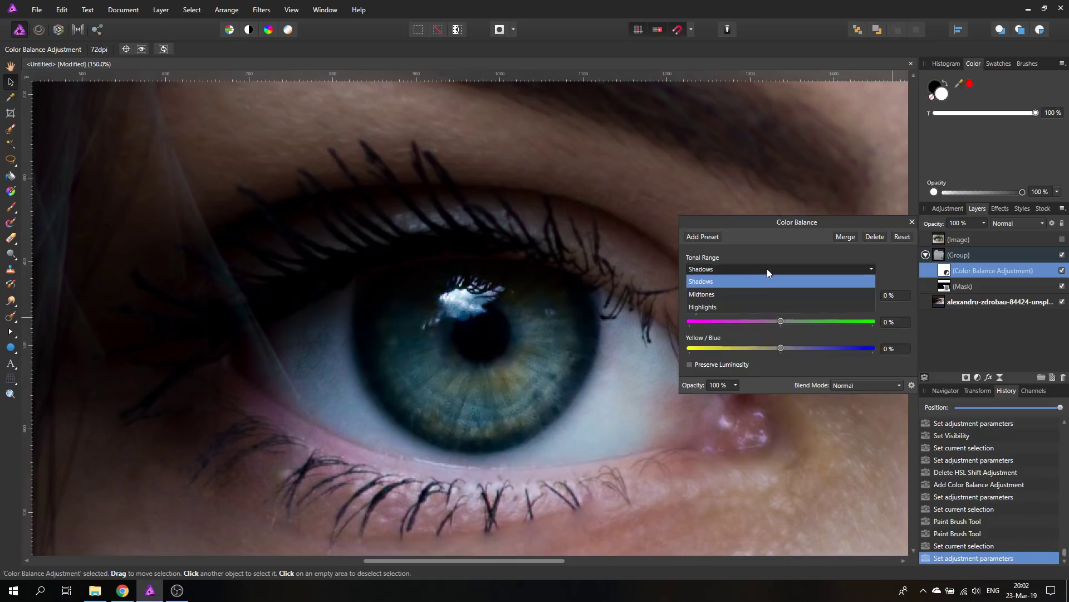
{"action": "left_click", "coordinate": [690, 365]}
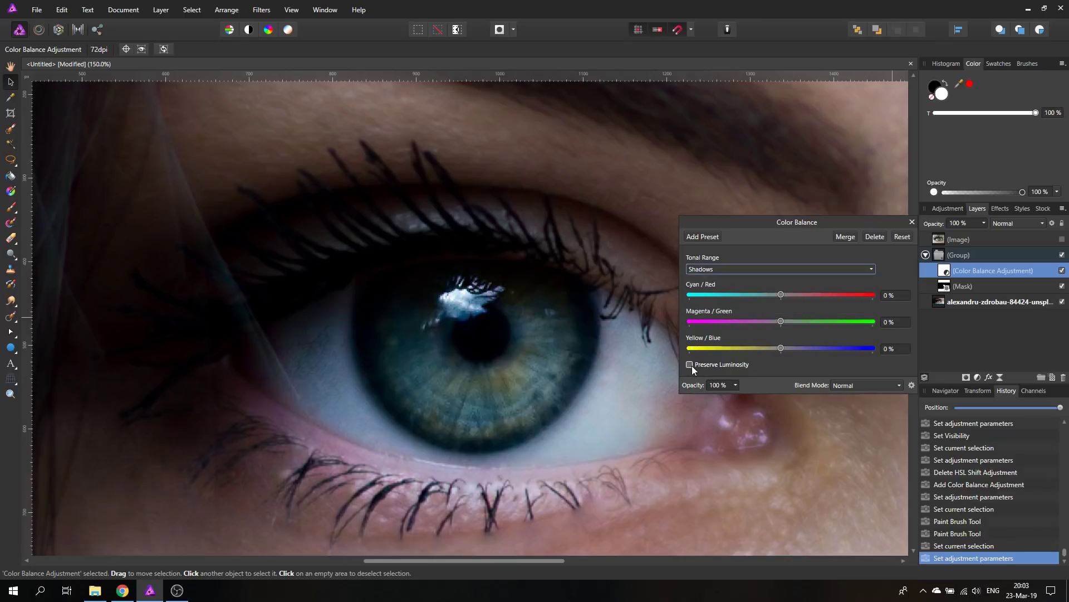
{"action": "left_click", "coordinate": [691, 365]}
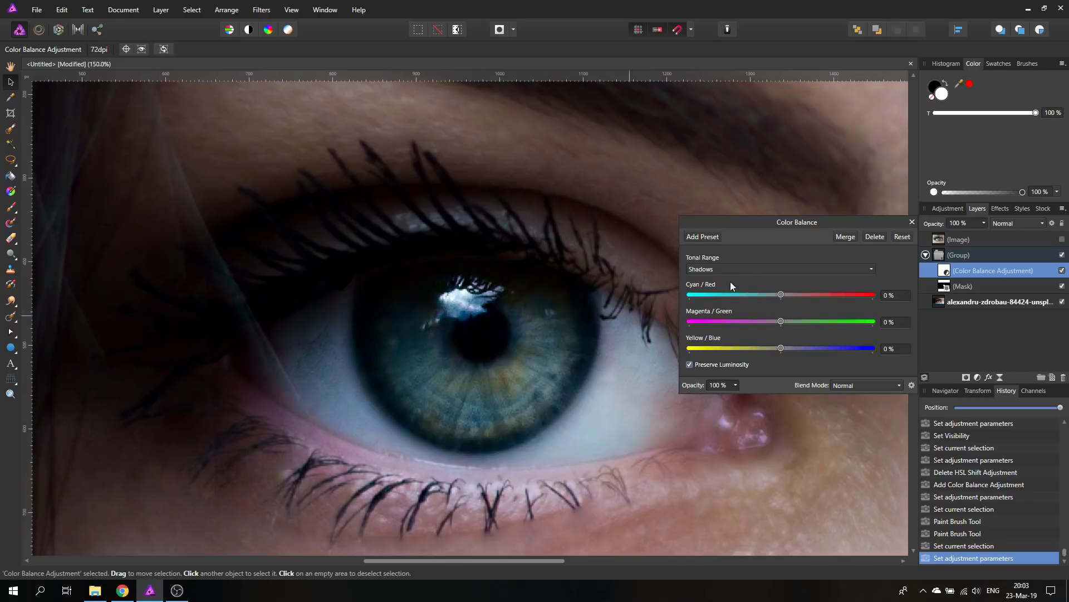
Set the midtones' Cyan/Red to 71%, Magenta/Green to 48% and Yellow/Blue to -32%
{"action": "left_click", "coordinate": [739, 268]}
{"action": "left_click", "coordinate": [716, 292]}
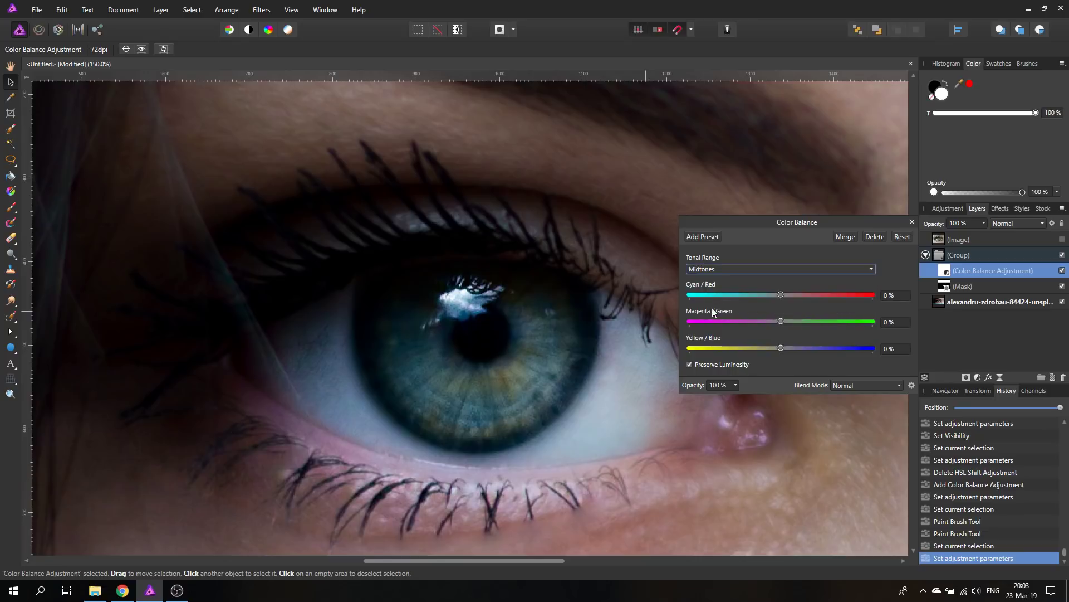
{"action": "left_click_drag", "start_coordinate": [782, 294], "coordinate": [841, 297]}
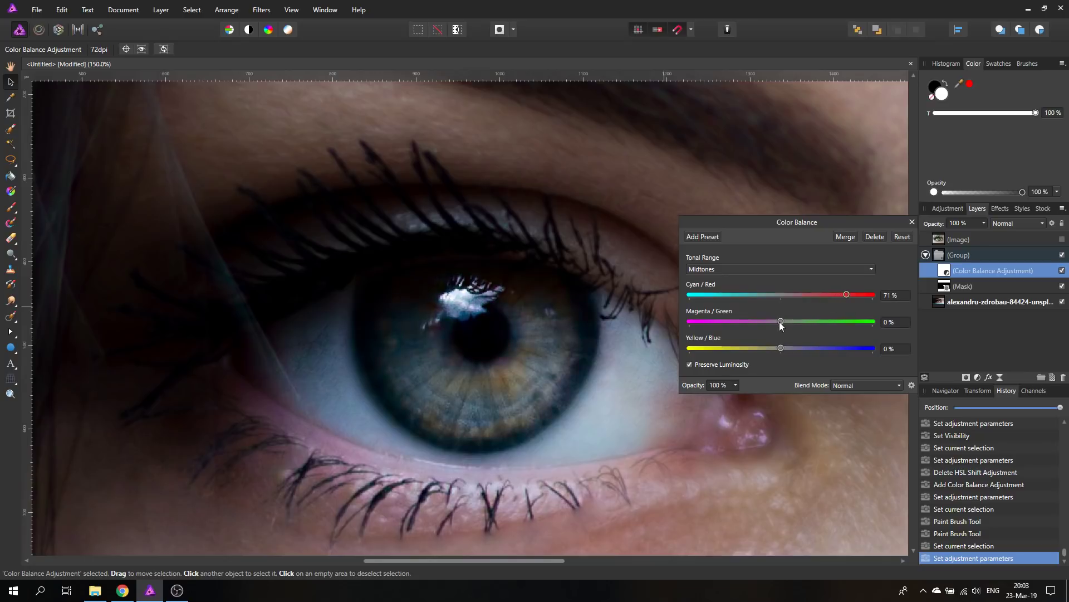
{"action": "left_click_drag", "start_coordinate": [780, 322], "coordinate": [749, 345]}
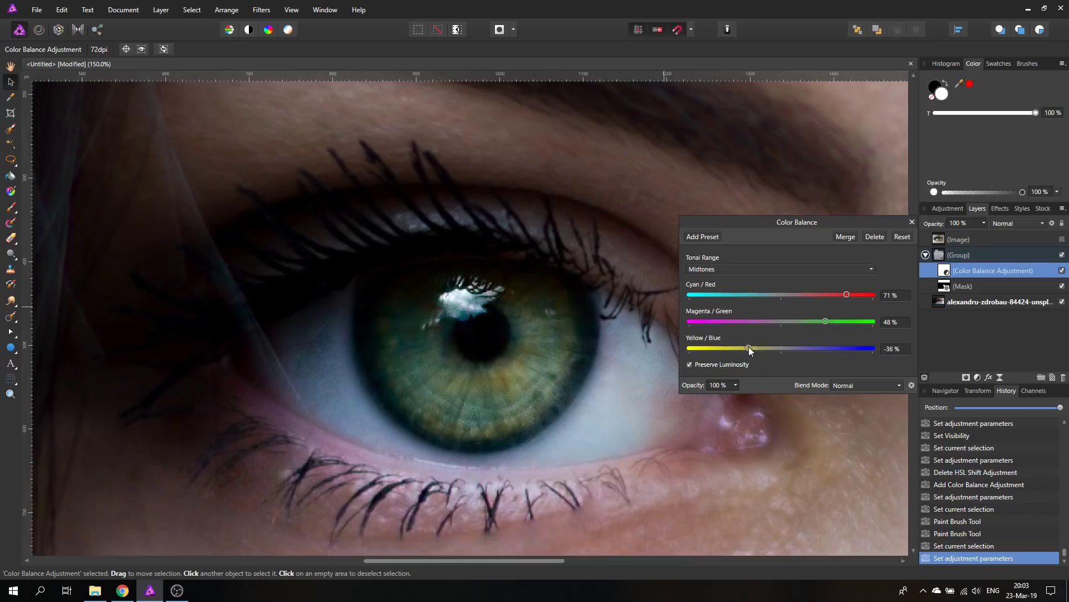
Adjust the iris's highlights color balance, shifting Yellow/Blue toward yellow, and close the adjustment
{"action": "left_click", "coordinate": [751, 270]}
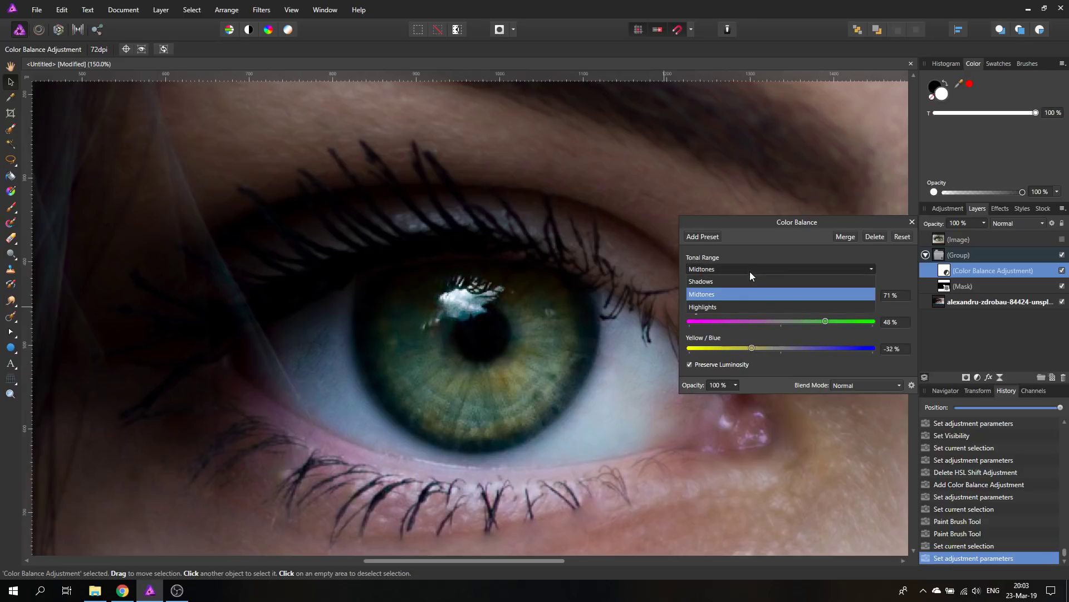
{"action": "left_click", "coordinate": [709, 307]}
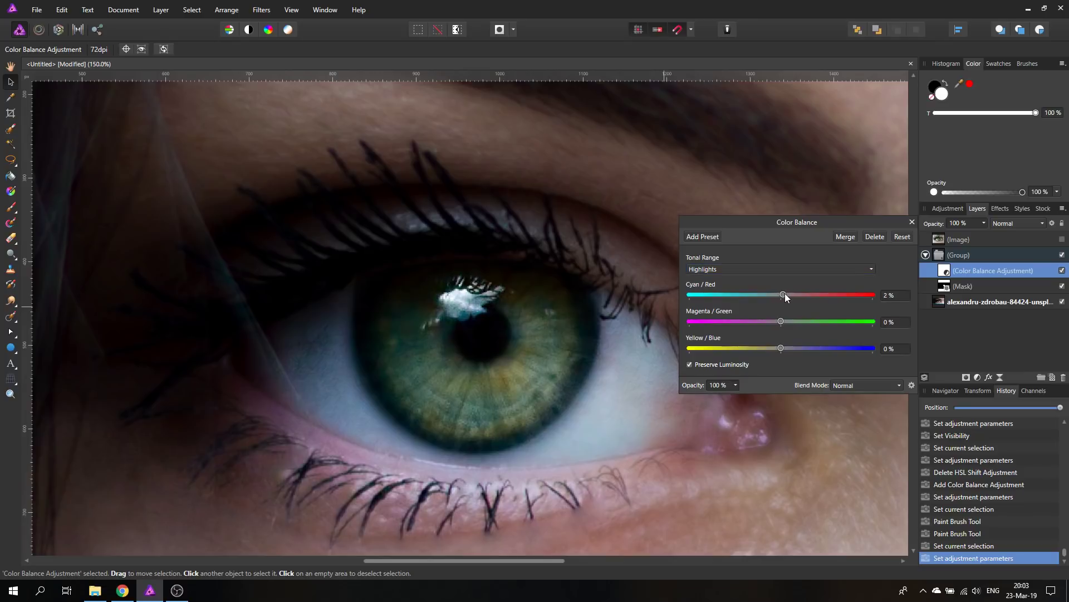
{"action": "left_click_drag", "start_coordinate": [785, 294], "coordinate": [748, 349]}
{"action": "left_click", "coordinate": [912, 222]}
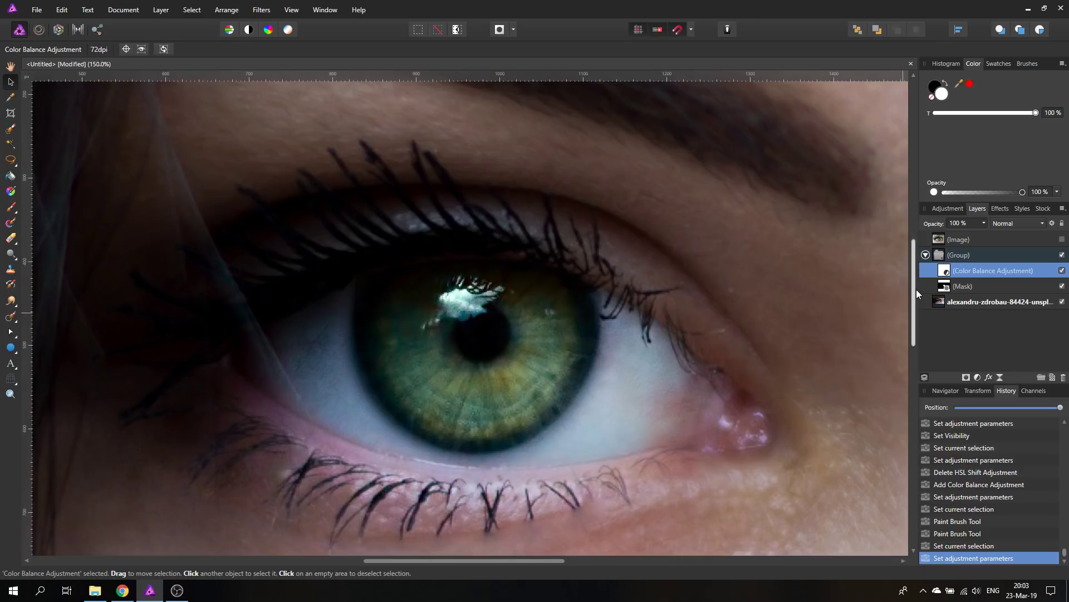
Show the green-eye reference image and move it to the upper-left area of the photo, beside the iris
{"action": "left_click", "coordinate": [1061, 240]}
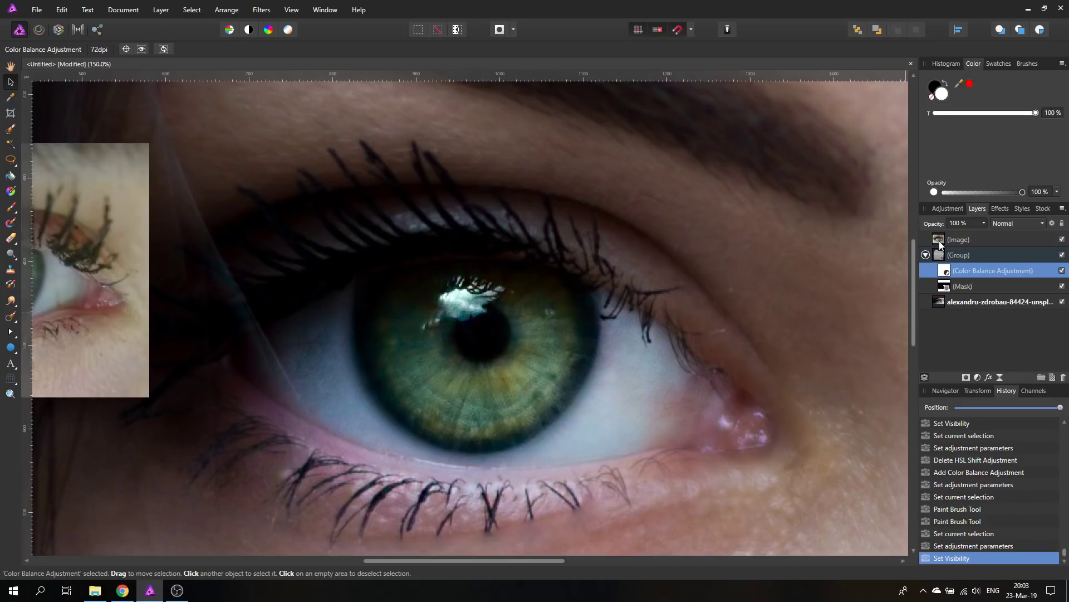
{"action": "left_click", "coordinate": [939, 240]}
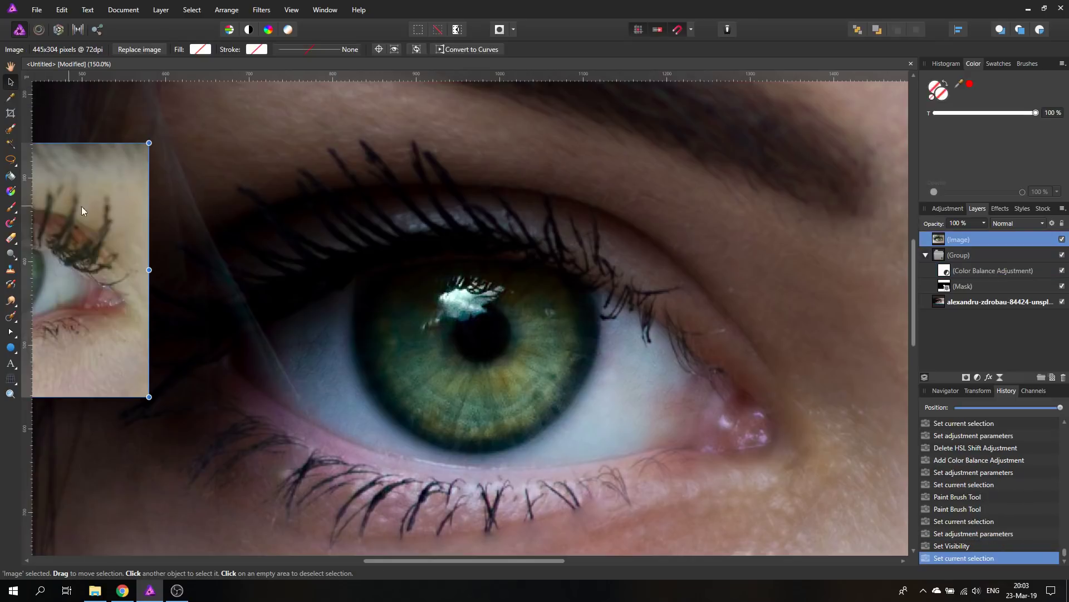
{"action": "left_click_drag", "start_coordinate": [81, 206], "coordinate": [851, 162]}
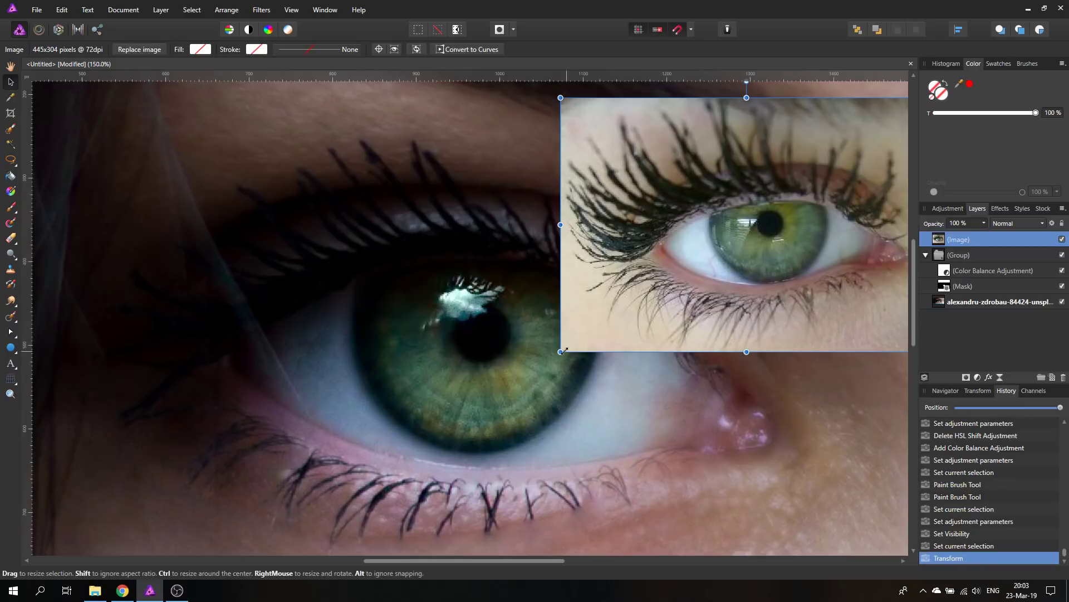
{"action": "left_click_drag", "start_coordinate": [717, 273], "coordinate": [128, 220]}
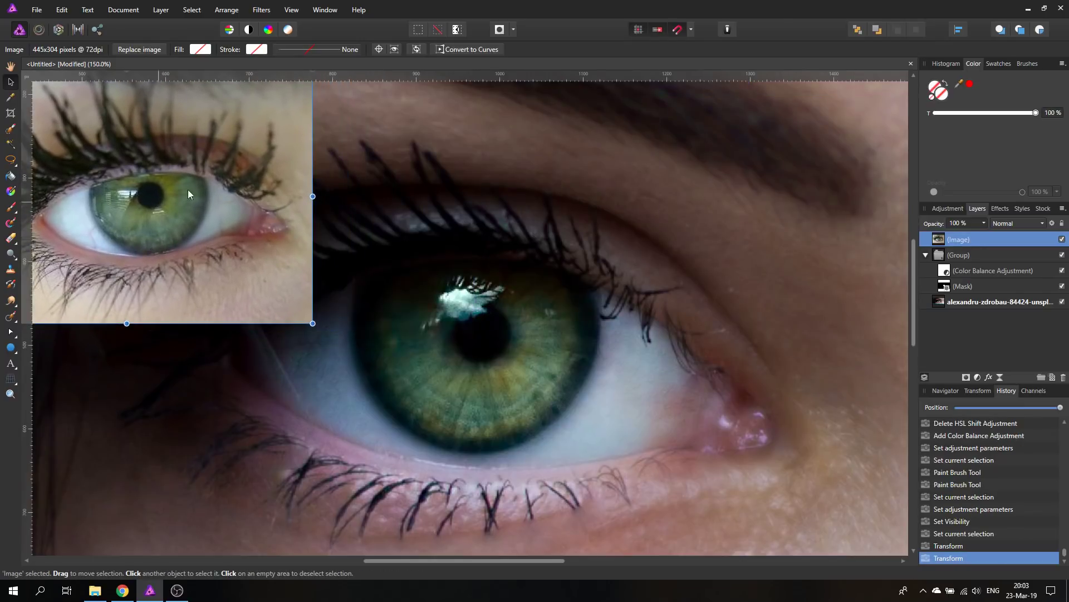
Reopen the Color Balance adjustment, move its dialog clear of the upper canvas, and set the midtones' Magenta/Green to 45%
{"action": "left_click", "coordinate": [941, 273]}
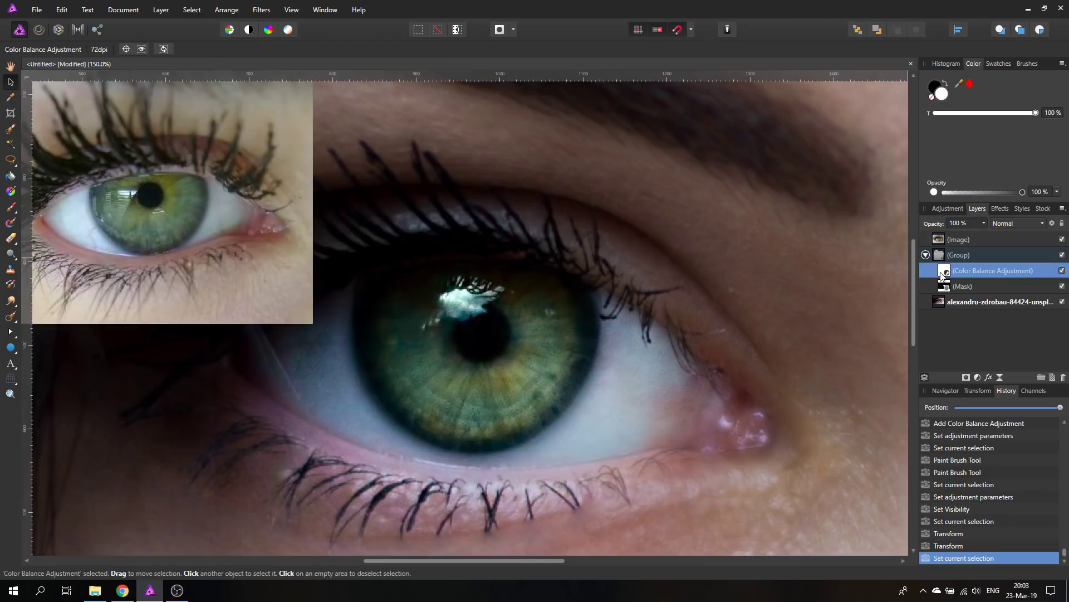
{"action": "double_click", "coordinate": [941, 273]}
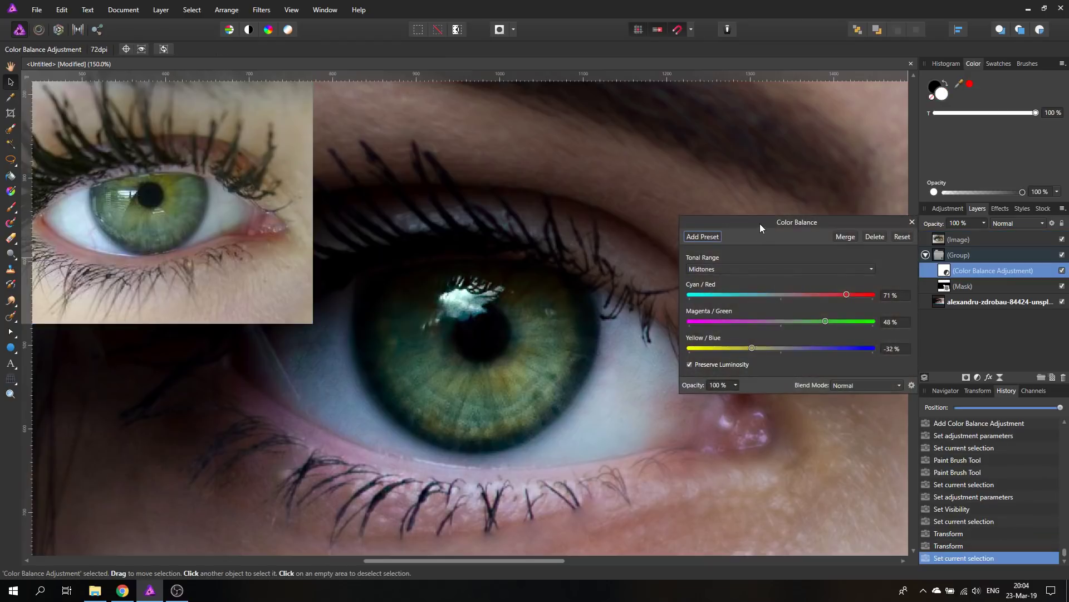
{"action": "left_click_drag", "start_coordinate": [760, 222], "coordinate": [738, 279]}
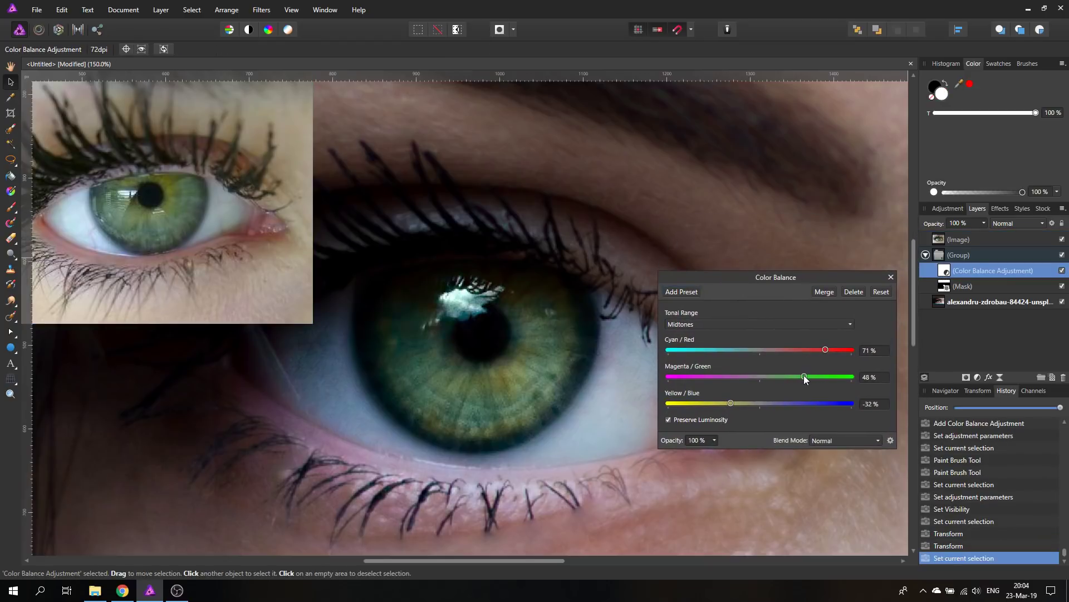
{"action": "left_click_drag", "start_coordinate": [805, 377], "coordinate": [778, 376]}
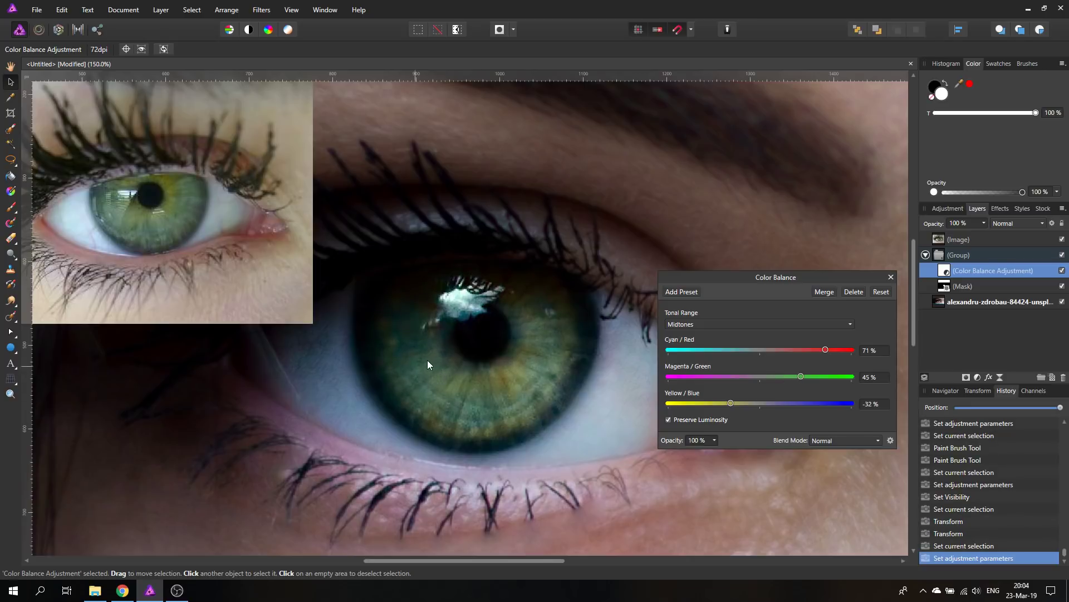
Set the highlights' Yellow/Blue to -59%, shift their Magenta/Green further toward green, and close the Color Balance adjustment
{"action": "left_click", "coordinate": [730, 326]}
{"action": "left_click", "coordinate": [697, 361]}
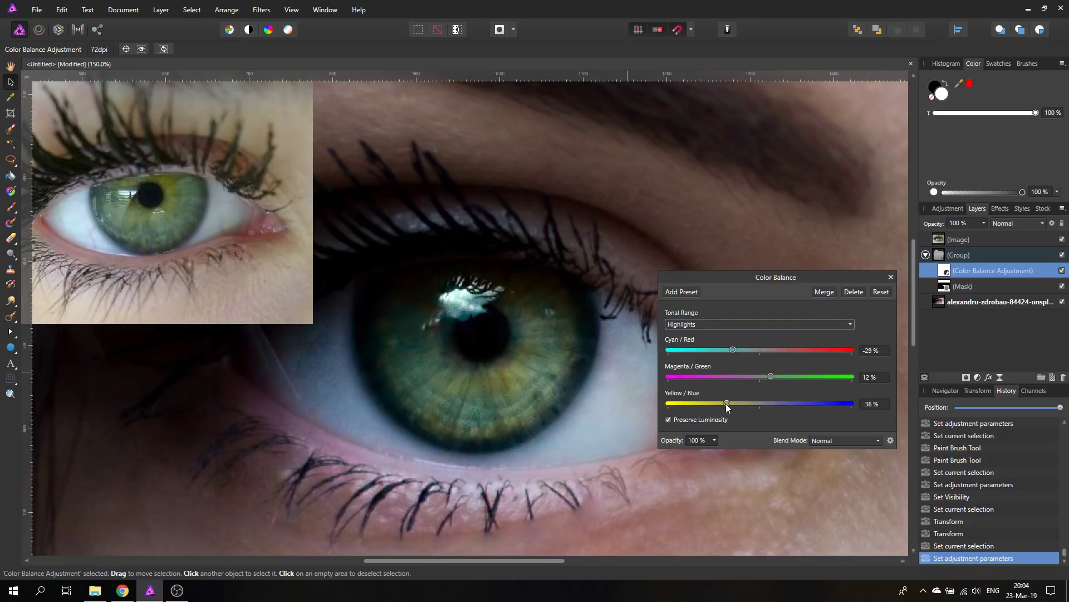
{"action": "left_click_drag", "start_coordinate": [727, 404], "coordinate": [685, 402]}
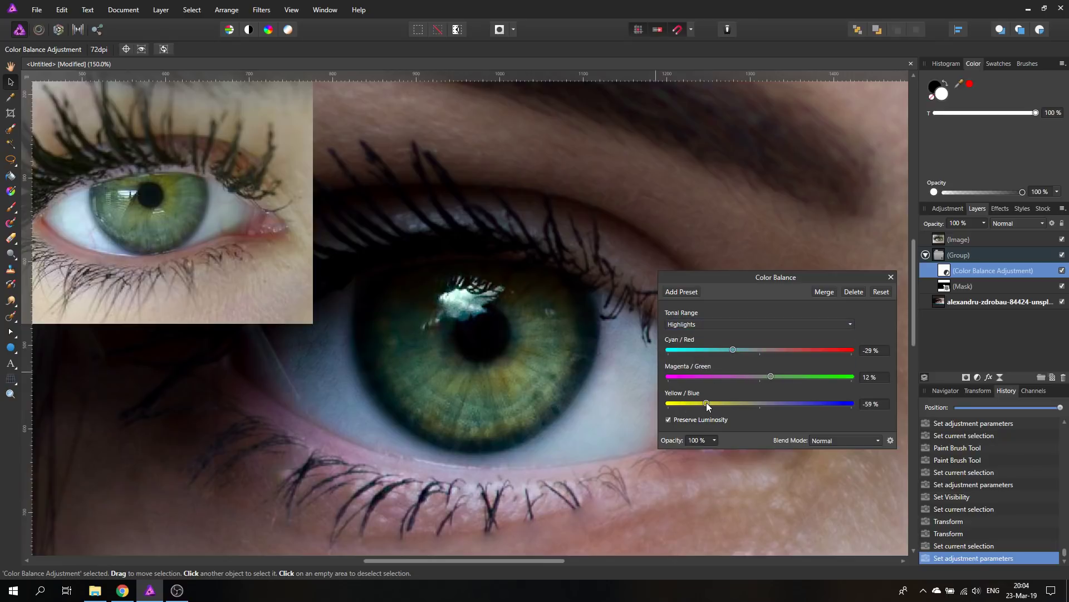
{"action": "left_click_drag", "start_coordinate": [770, 376], "coordinate": [799, 376]}
{"action": "left_click", "coordinate": [891, 277]}
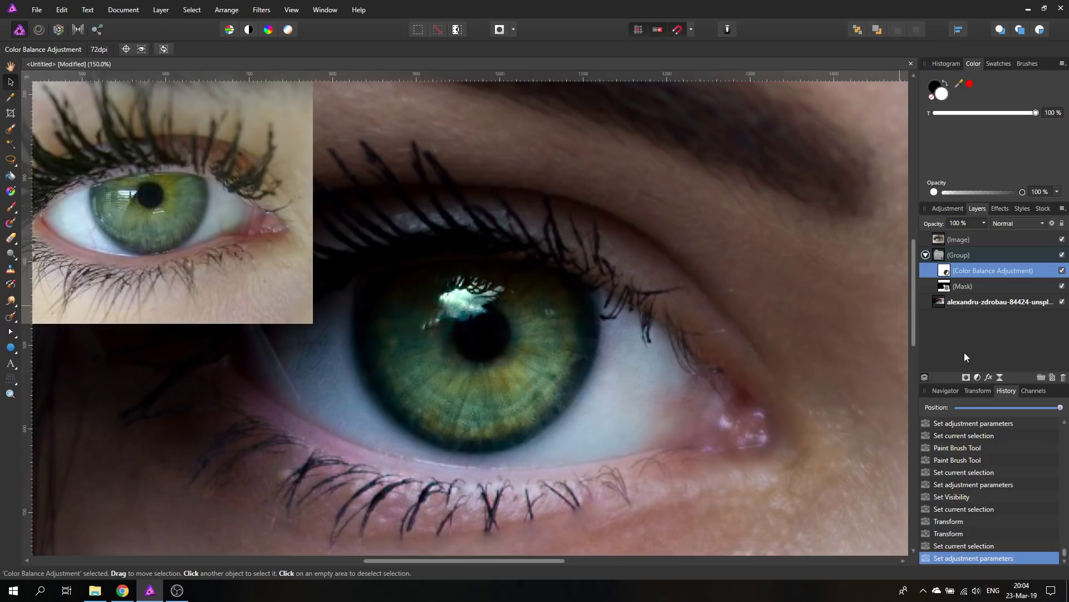
Add a second Color Balance adjustment above the first one in the group and invert it to hide its effect
{"action": "left_click", "coordinate": [979, 377]}
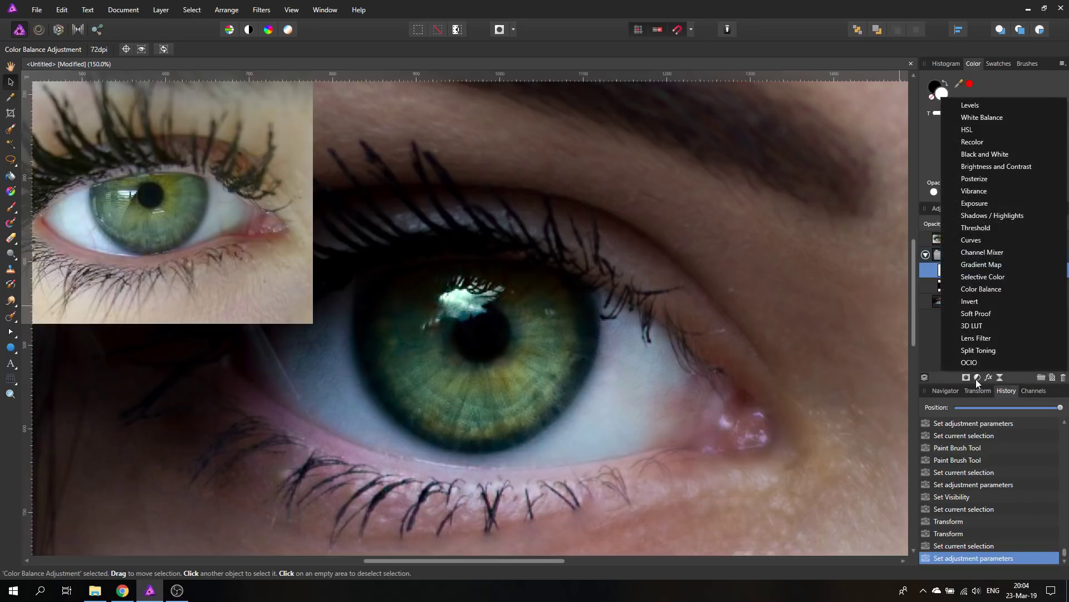
{"action": "left_click", "coordinate": [998, 289]}
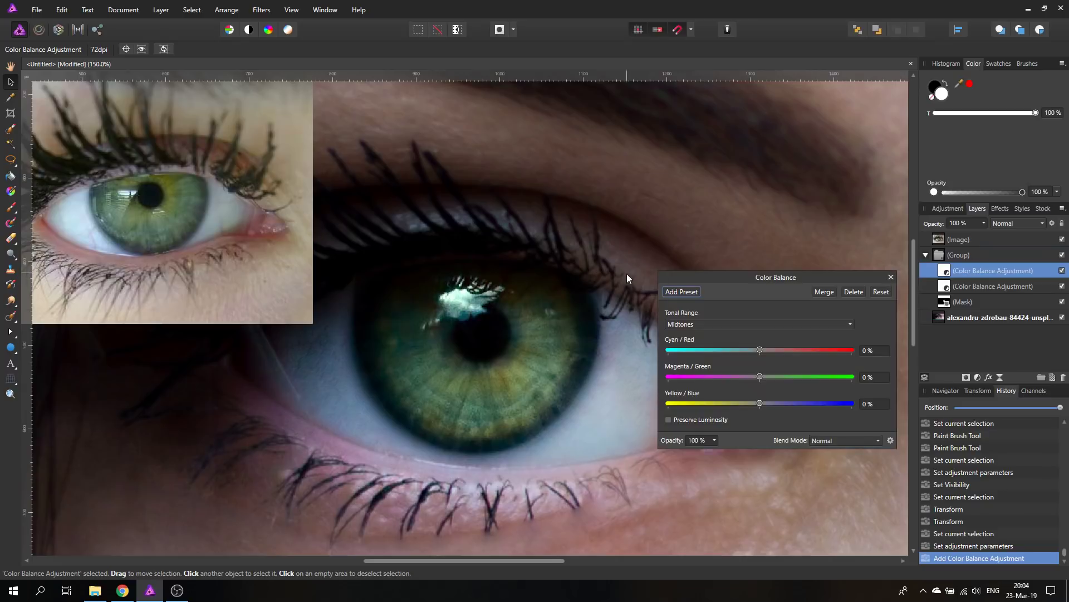
{"action": "left_click", "coordinate": [161, 10]}
{"action": "left_click", "coordinate": [167, 32]}
Set the new adjustment's shadows to Cyan/Red 100% and Magenta/Green -100%
{"action": "left_click", "coordinate": [722, 325]}
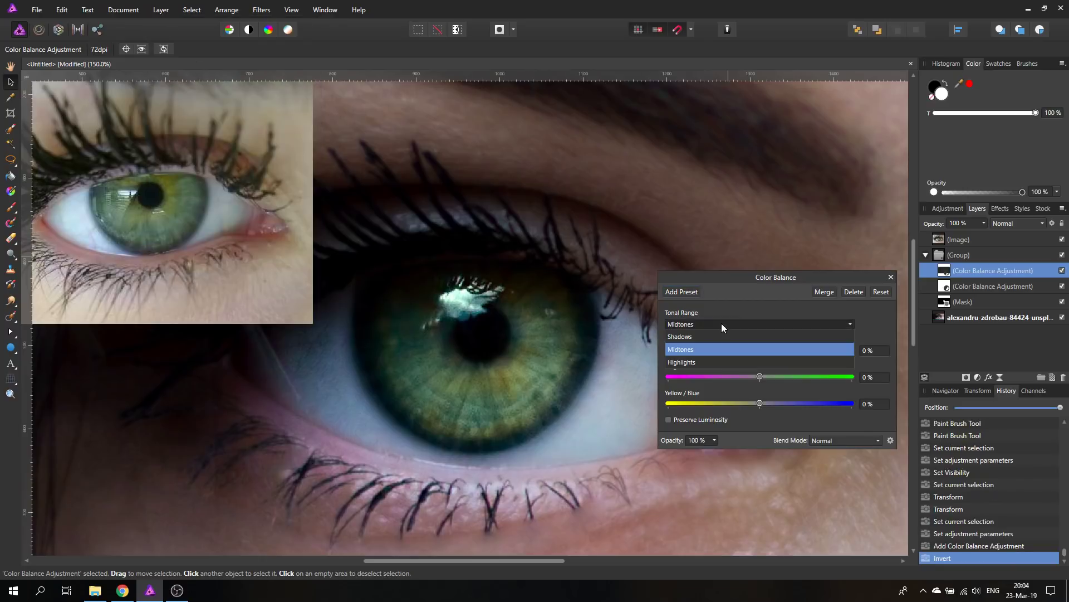
{"action": "left_click", "coordinate": [693, 337]}
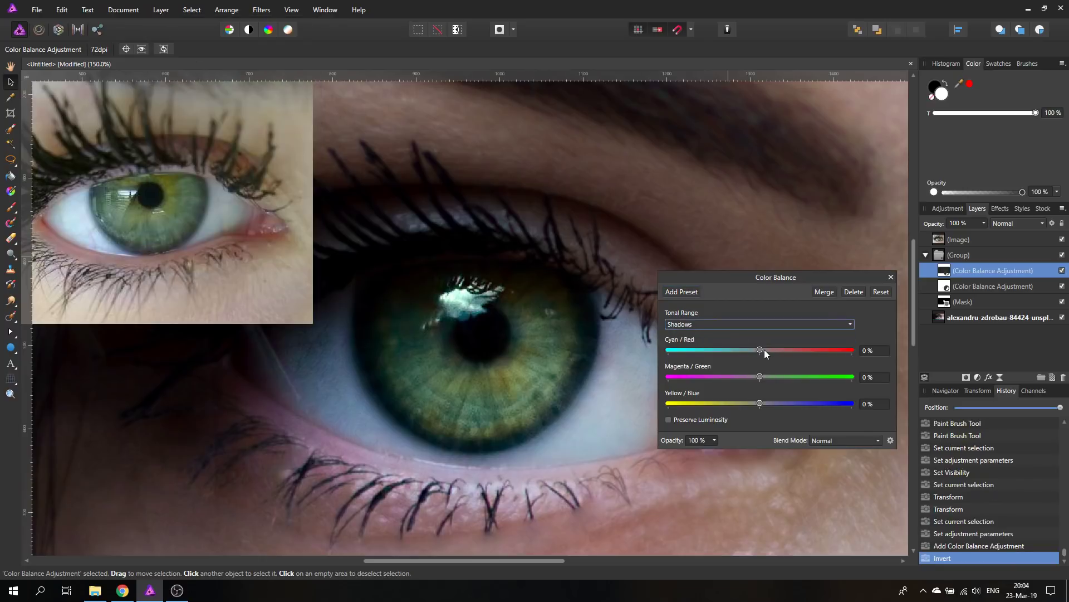
{"action": "left_click_drag", "start_coordinate": [761, 350], "coordinate": [857, 349]}
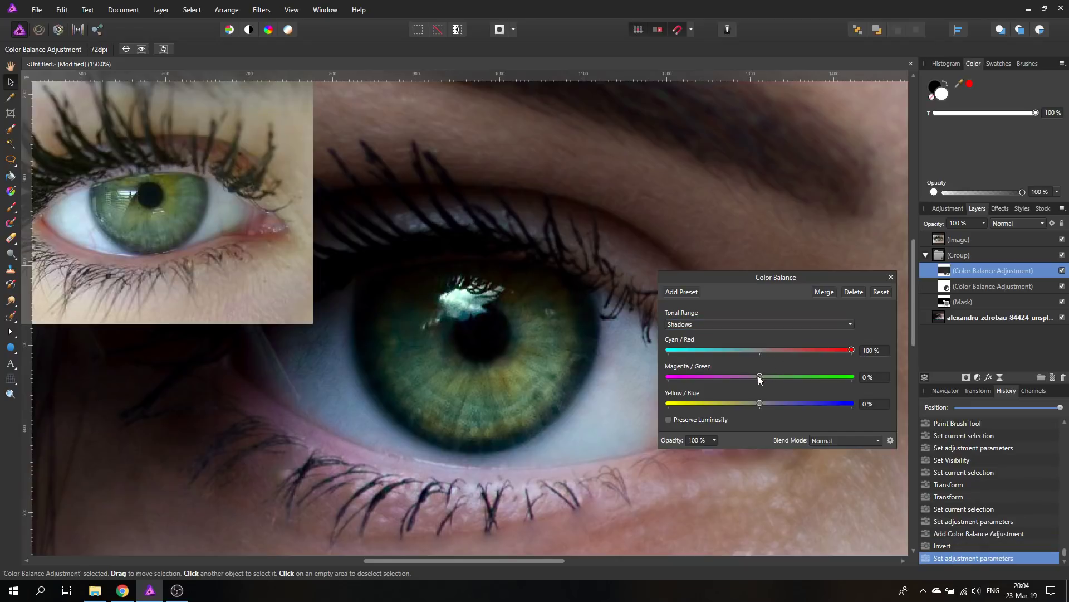
{"action": "left_click_drag", "start_coordinate": [759, 376], "coordinate": [636, 381]}
Activate the Erase Brush with white as the active color, keep the top adjustment selected, and hide the green-eye reference image
{"action": "left_click", "coordinate": [10, 238]}
{"action": "left_click", "coordinate": [947, 83]}
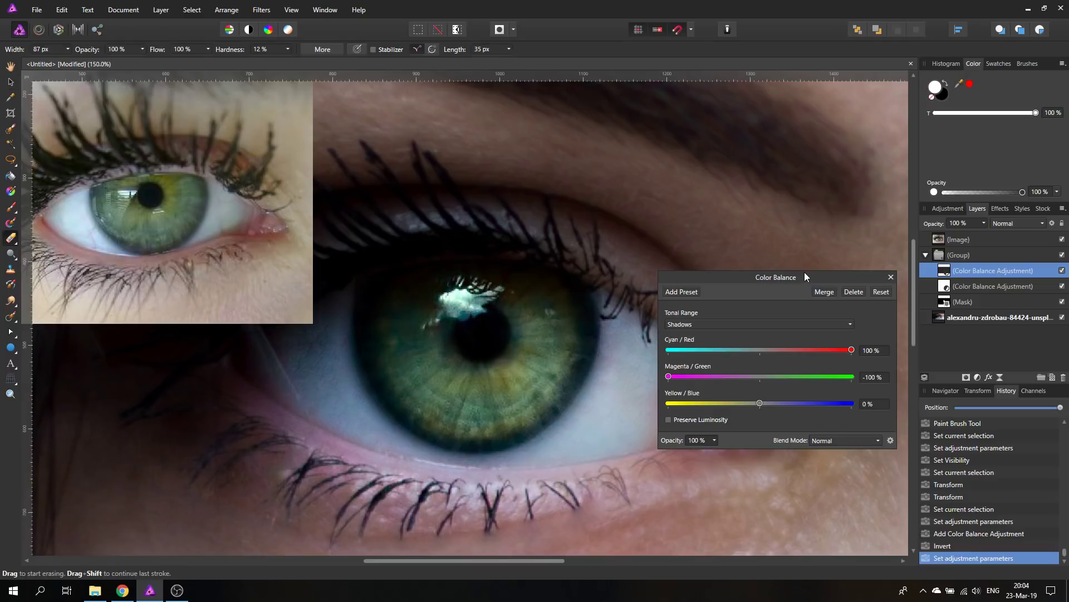
{"action": "left_click", "coordinate": [945, 275]}
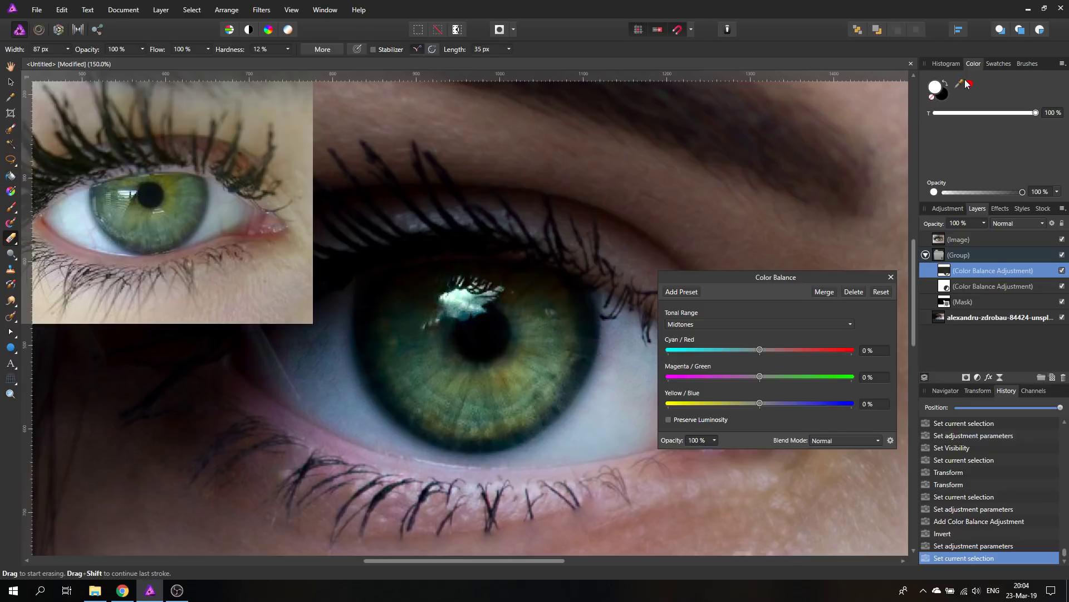
{"action": "left_click", "coordinate": [943, 82]}
{"action": "left_click", "coordinate": [945, 82]}
{"action": "left_click", "coordinate": [1062, 239]}
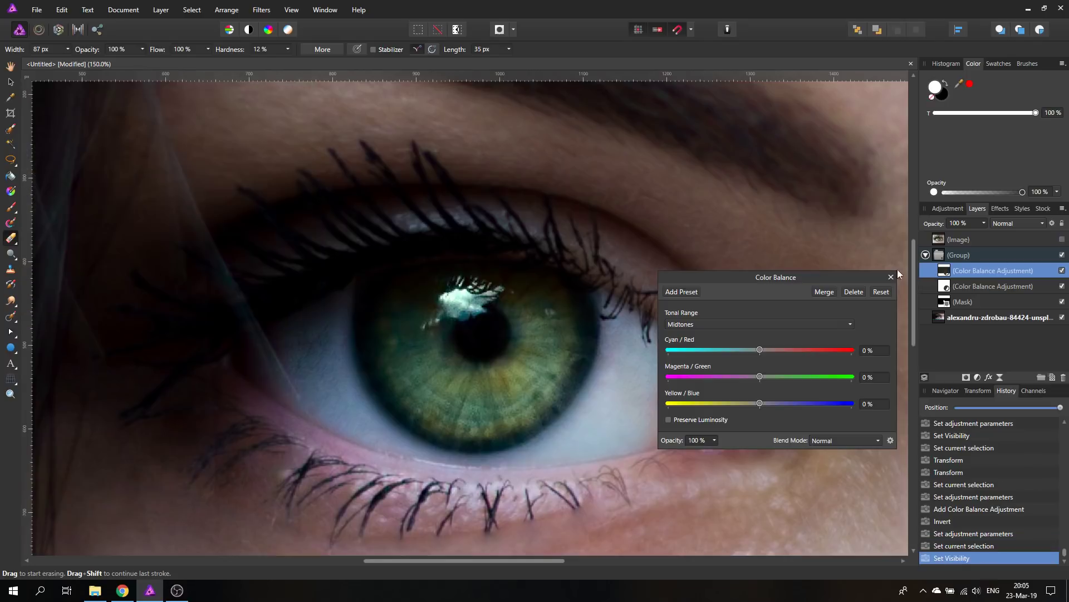
Try to reveal the top adjustment around the pupil with the Erase Brush, check its shadows settings and close its dialog
{"action": "left_click_drag", "start_coordinate": [517, 359], "coordinate": [498, 361]}
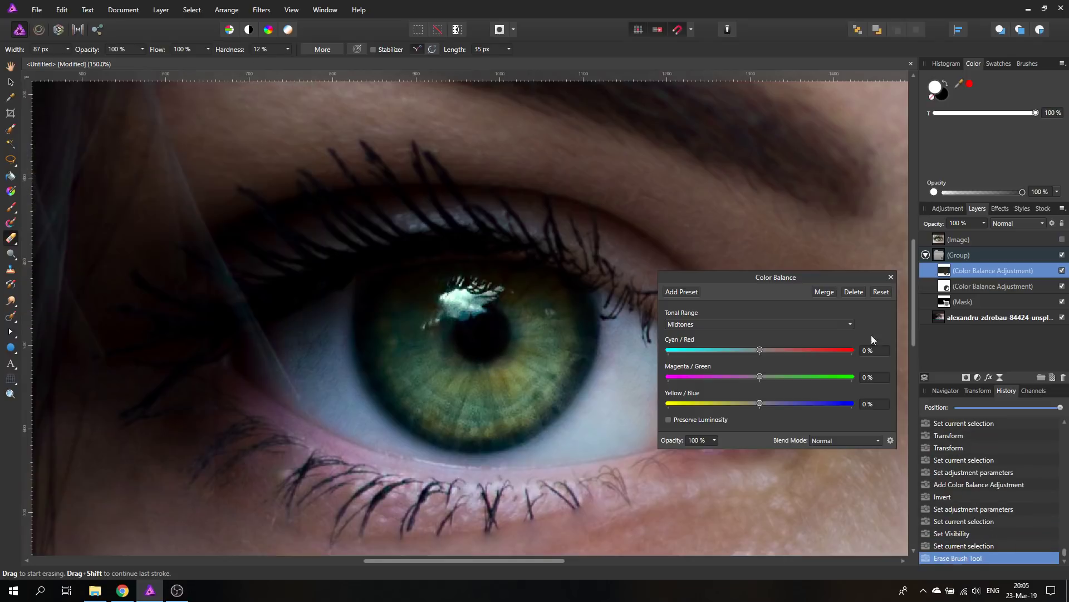
{"action": "left_click", "coordinate": [693, 325]}
{"action": "left_click", "coordinate": [690, 336]}
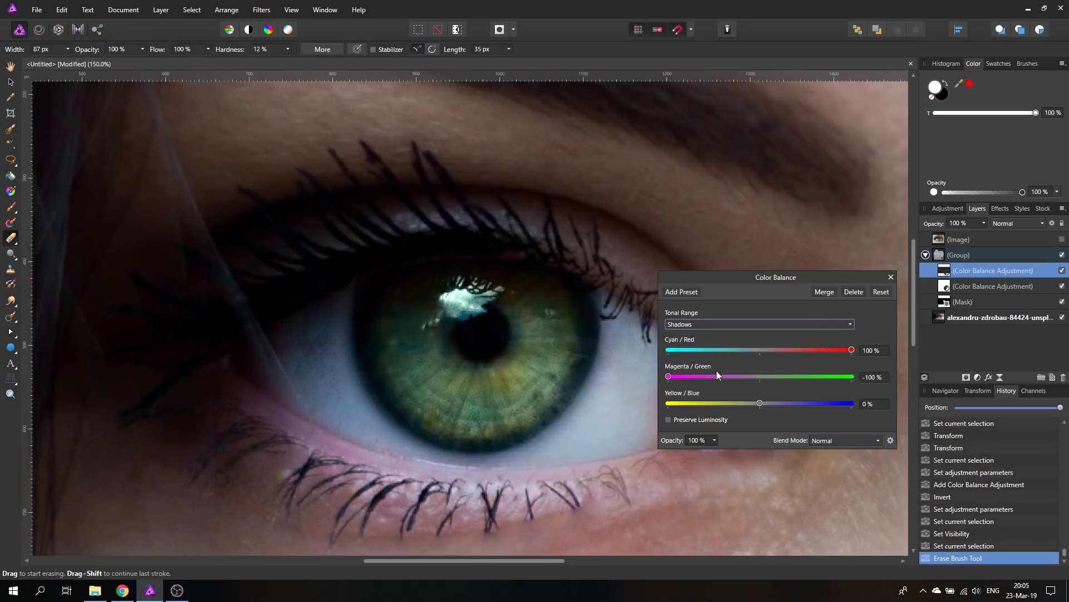
{"action": "left_click", "coordinate": [891, 278]}
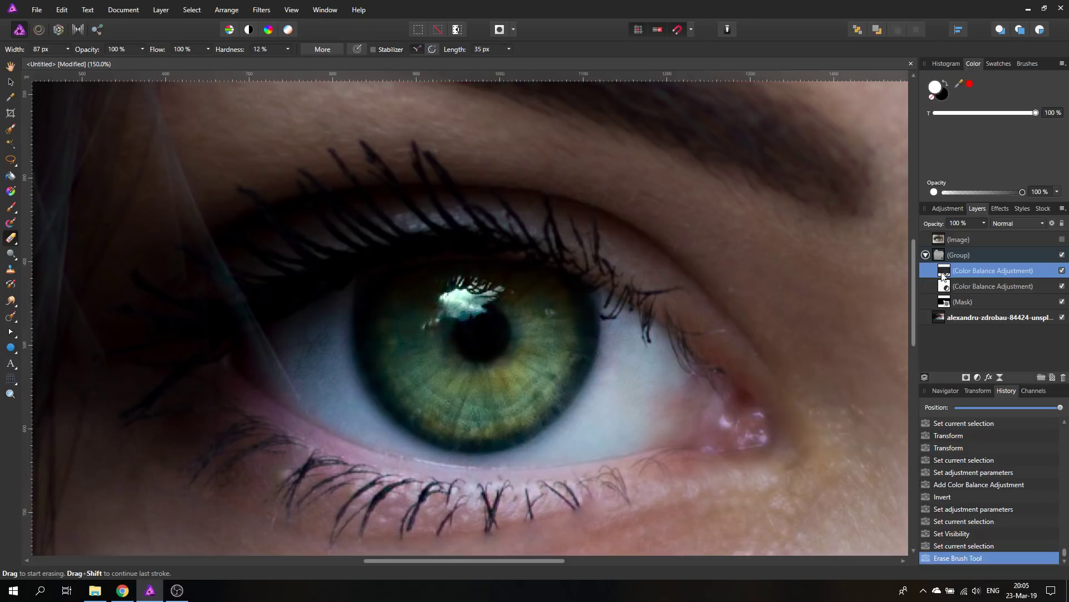
{"action": "mouse_move", "coordinate": [513, 341]}
{"action": "left_mouse_down"}
{"action": "mouse_move", "coordinate": [509, 327]}
{"action": "mouse_move", "coordinate": [508, 339]}
{"action": "mouse_move", "coordinate": [518, 335]}
{"action": "left_mouse_up"}
{"action": "left_click", "coordinate": [944, 81]}
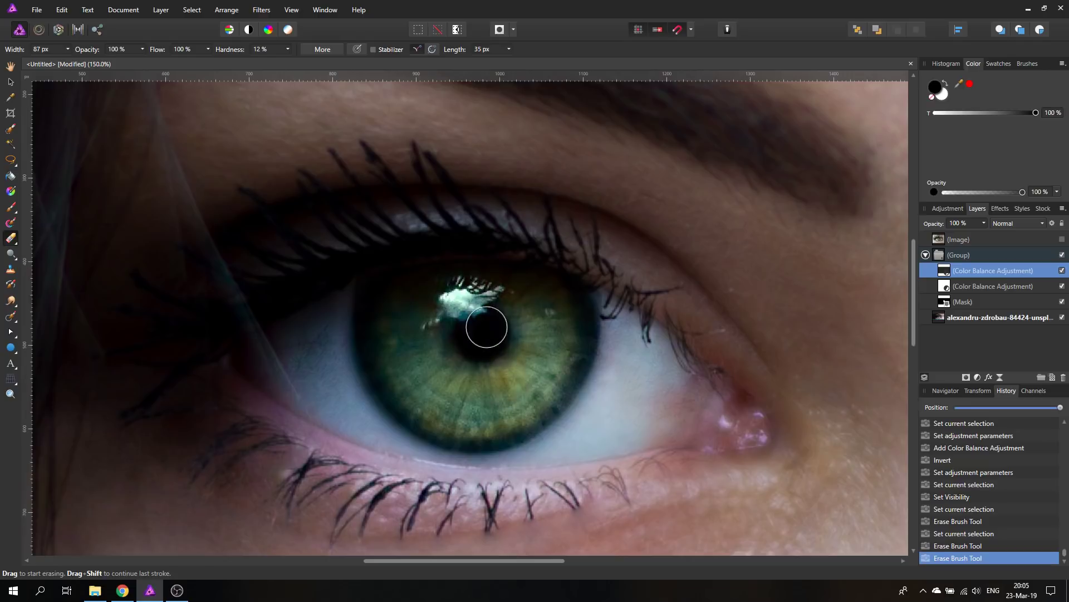
Paint a ring around the pupil on the top adjustment's mask with a white brush at 109 px and 81% opacity
{"action": "left_click", "coordinate": [11, 207]}
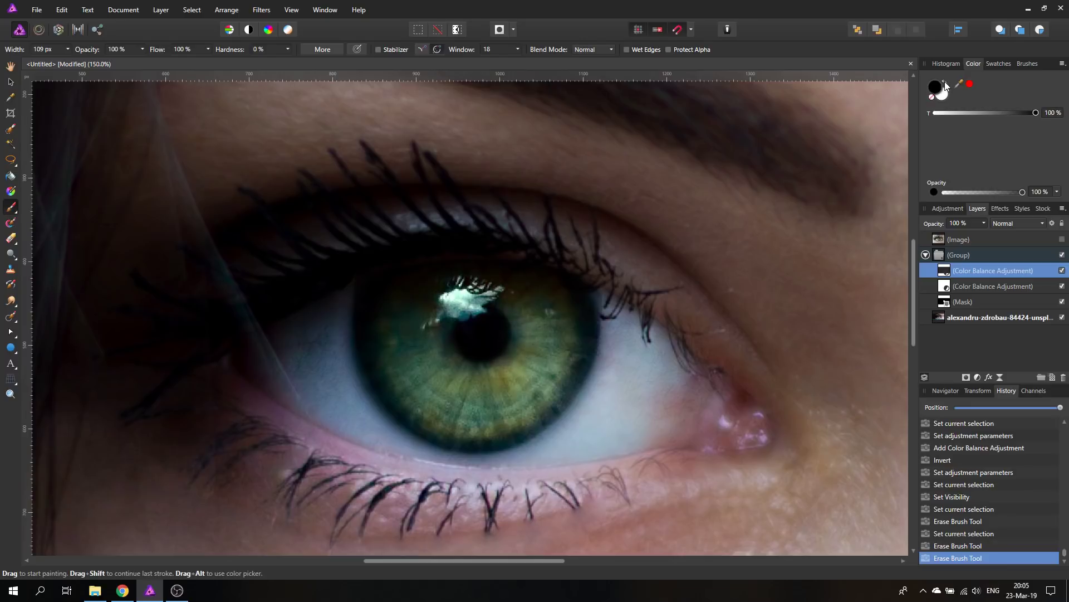
{"action": "left_click", "coordinate": [946, 82]}
{"action": "left_click", "coordinate": [496, 349]}
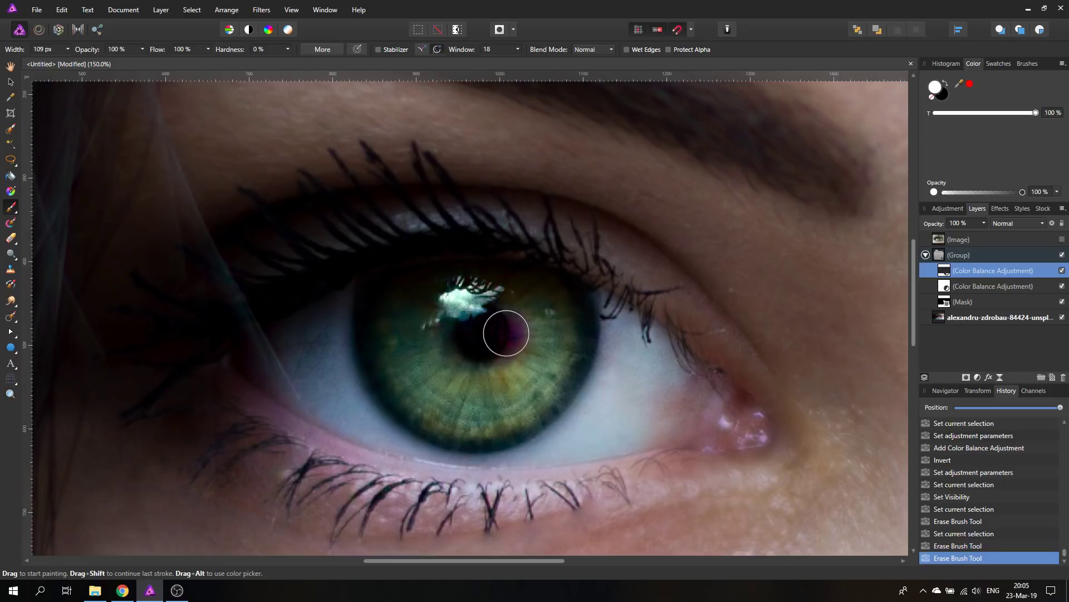
{"action": "left_click_drag", "start_coordinate": [505, 332], "coordinate": [492, 360]}
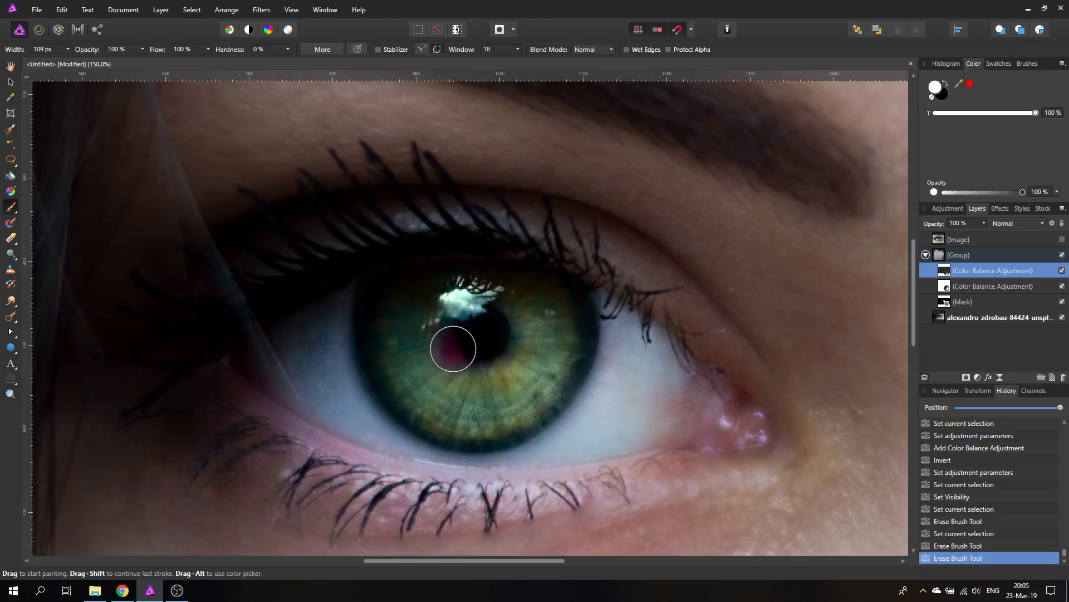
{"action": "left_click", "coordinate": [143, 49]}
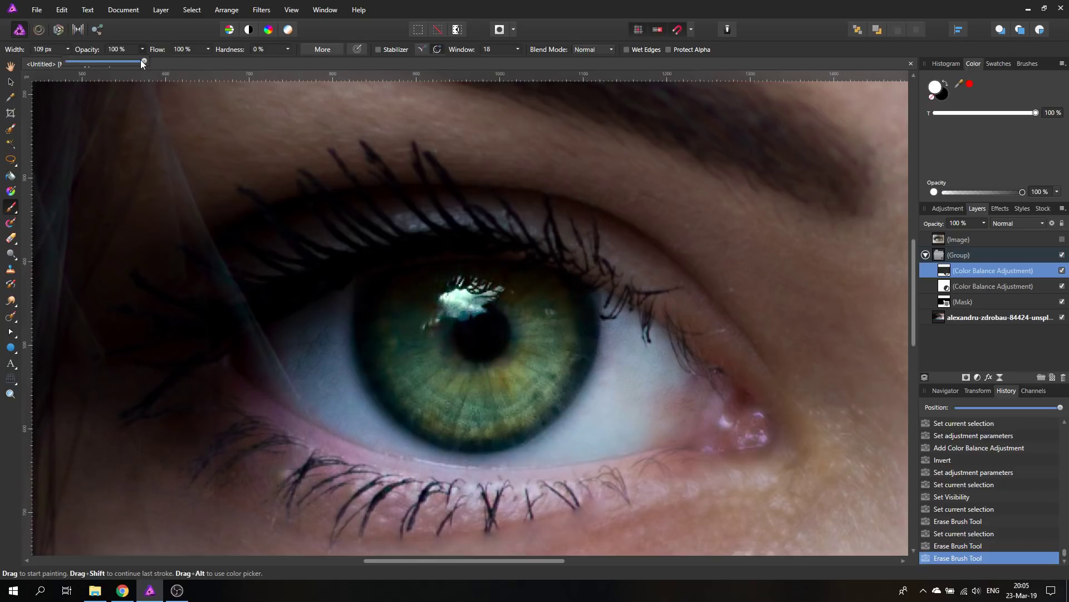
{"action": "left_click_drag", "start_coordinate": [144, 62], "coordinate": [131, 65]}
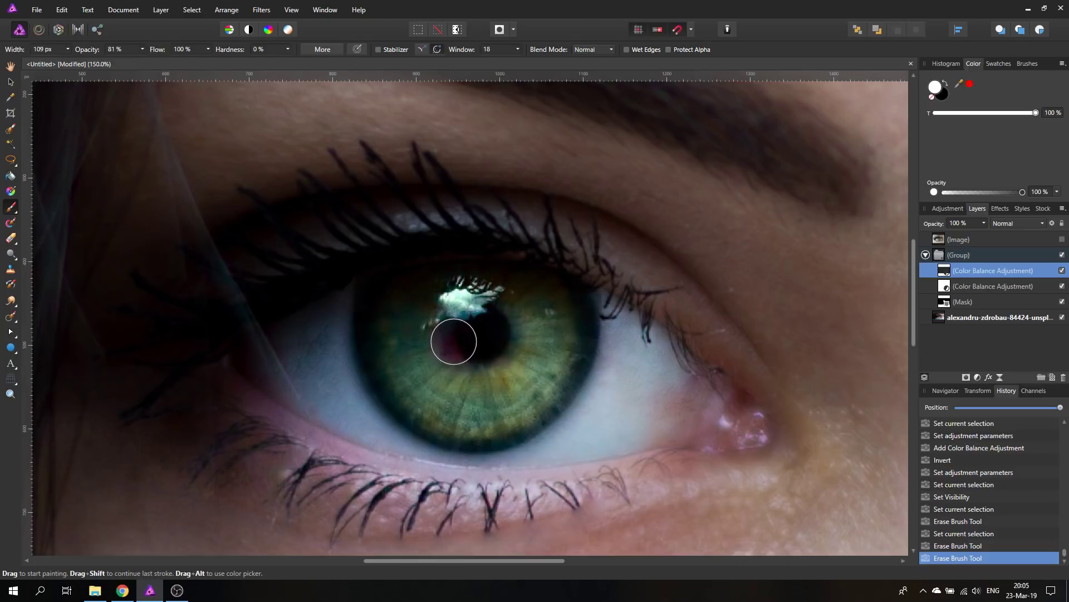
{"action": "mouse_move", "coordinate": [453, 334]}
{"action": "left_mouse_down"}
{"action": "mouse_move", "coordinate": [466, 363]}
{"action": "mouse_move", "coordinate": [461, 354]}
{"action": "mouse_move", "coordinate": [489, 353]}
{"action": "mouse_move", "coordinate": [508, 310]}
{"action": "mouse_move", "coordinate": [511, 320]}
{"action": "left_mouse_up"}
Paint faint streaks outward from the pupil ring into the iris with a 45 px white brush at 20% opacity
{"action": "left_click", "coordinate": [67, 49]}
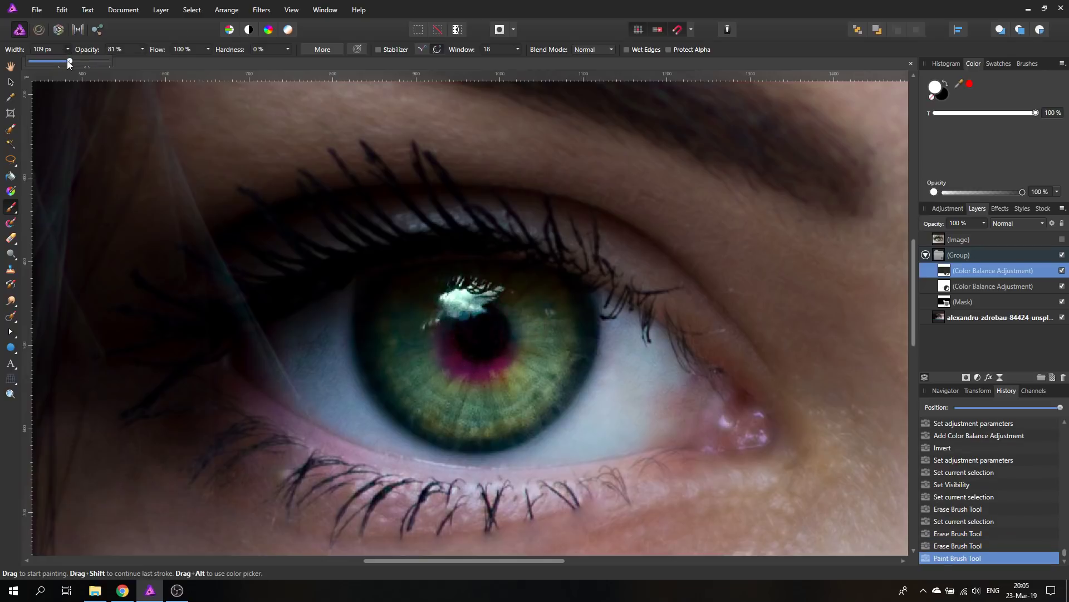
{"action": "left_click_drag", "start_coordinate": [67, 60], "coordinate": [48, 61]}
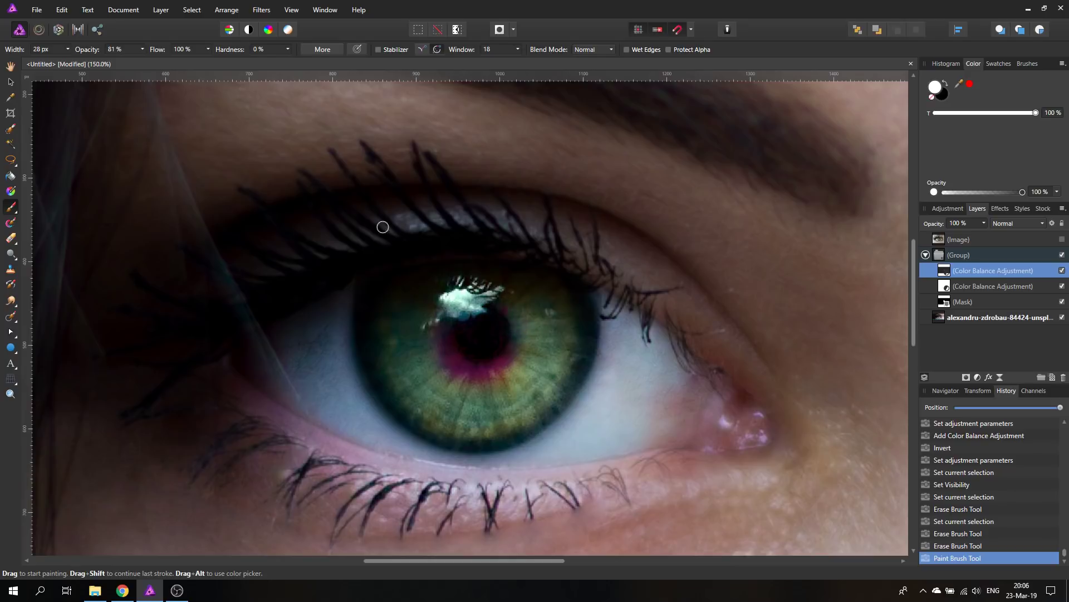
{"action": "left_click", "coordinate": [68, 49]}
{"action": "left_click_drag", "start_coordinate": [81, 61], "coordinate": [91, 61]}
{"action": "left_click", "coordinate": [142, 49]}
{"action": "left_click_drag", "start_coordinate": [103, 62], "coordinate": [98, 61]}
{"action": "left_click", "coordinate": [497, 319]}
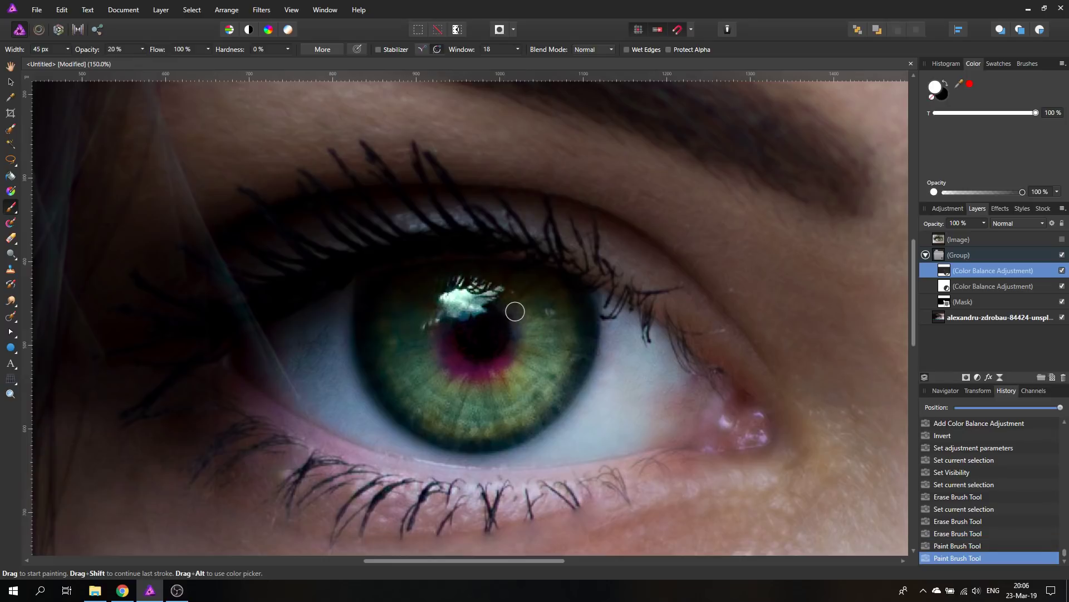
{"action": "left_click", "coordinate": [505, 375]}
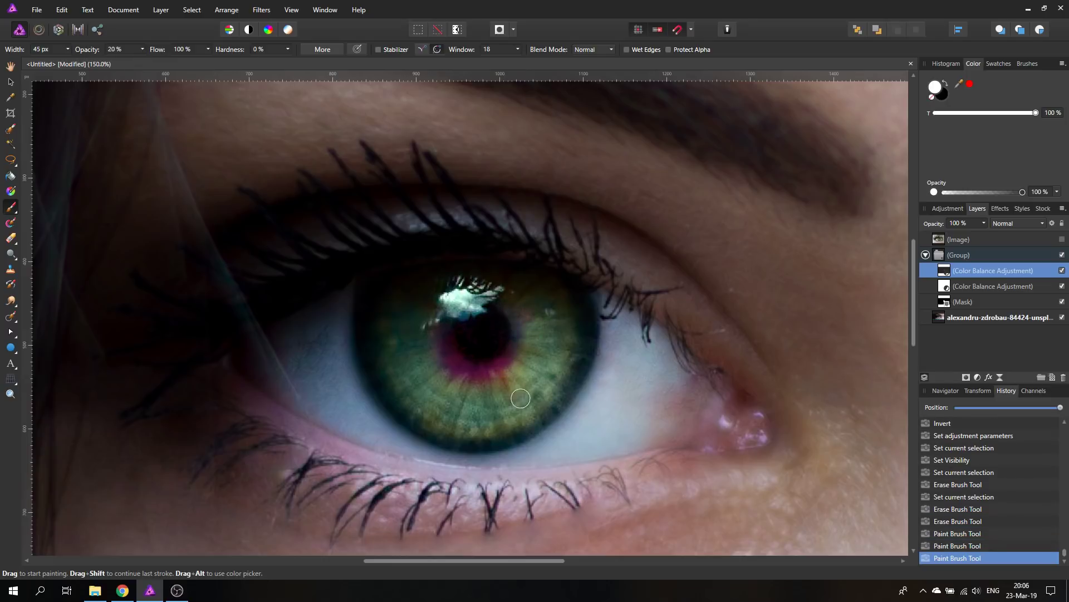
{"action": "mouse_move", "coordinate": [508, 382]}
{"action": "left_mouse_down"}
{"action": "mouse_move", "coordinate": [517, 404]}
{"action": "mouse_move", "coordinate": [512, 393]}
{"action": "left_mouse_up"}
{"action": "left_click_drag", "start_coordinate": [504, 369], "coordinate": [514, 390]}
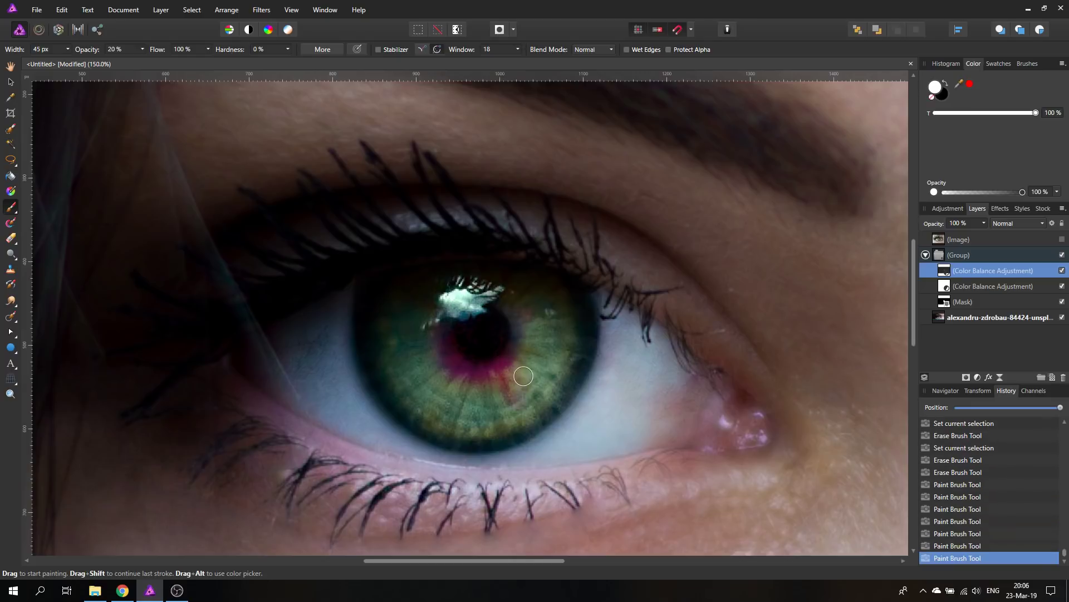
{"action": "left_click_drag", "start_coordinate": [445, 362], "coordinate": [421, 370]}
{"action": "mouse_move", "coordinate": [433, 369]}
{"action": "left_mouse_down"}
{"action": "mouse_move", "coordinate": [405, 379]}
{"action": "mouse_move", "coordinate": [444, 360]}
{"action": "mouse_move", "coordinate": [431, 379]}
{"action": "left_mouse_up"}
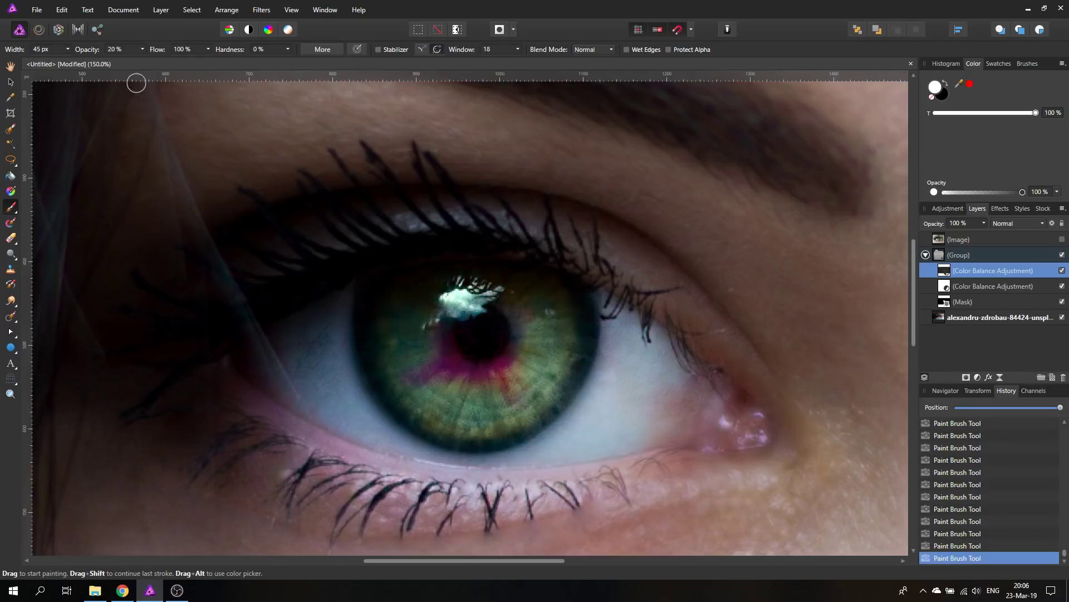
Switch the brush color to black, raise the brush opacity, and return to the Move tool
{"action": "left_click", "coordinate": [946, 83]}
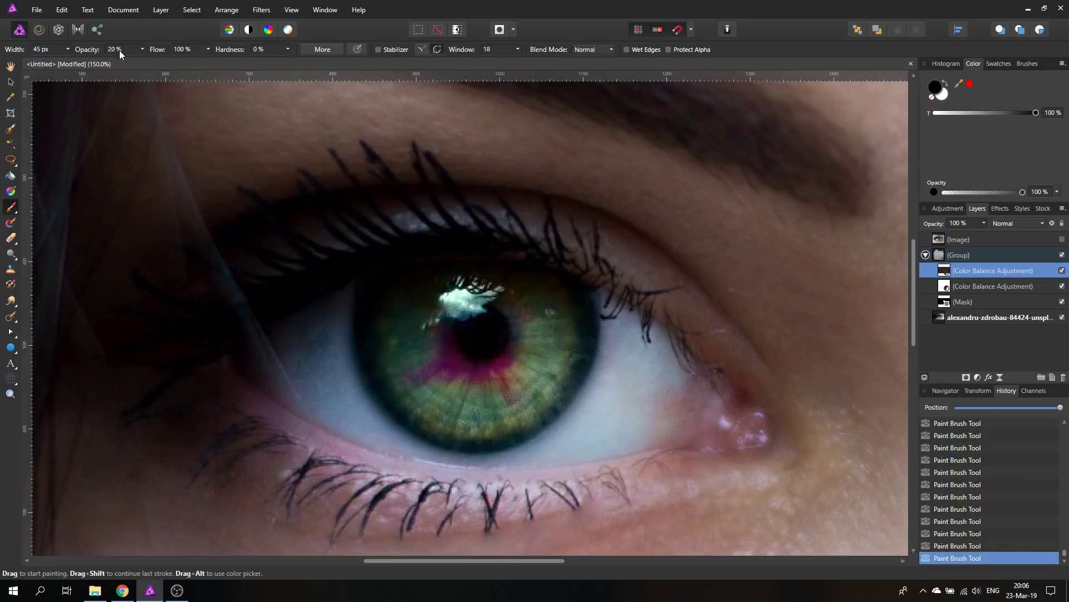
{"action": "left_click", "coordinate": [142, 52]}
{"action": "left_click_drag", "start_coordinate": [146, 60], "coordinate": [248, 63]}
{"action": "left_click", "coordinate": [142, 51]}
{"action": "left_click", "coordinate": [11, 84]}
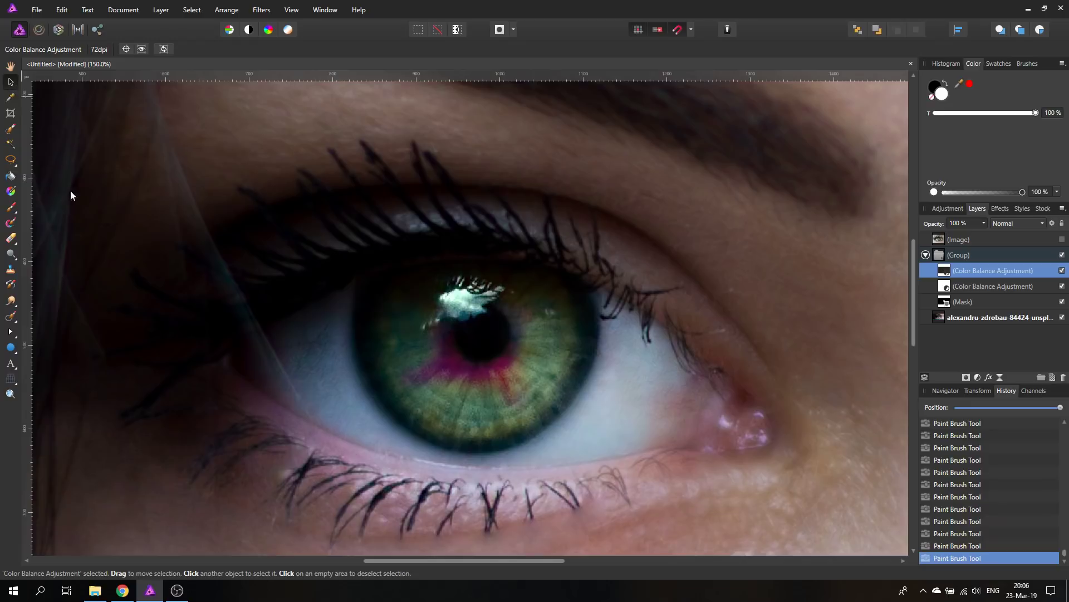
Reopen the top Color Balance adjustment, reset its shadows' Cyan/Red and Magenta/Green to 0%, and enable Preserve Luminosity
{"action": "double_click", "coordinate": [945, 273]}
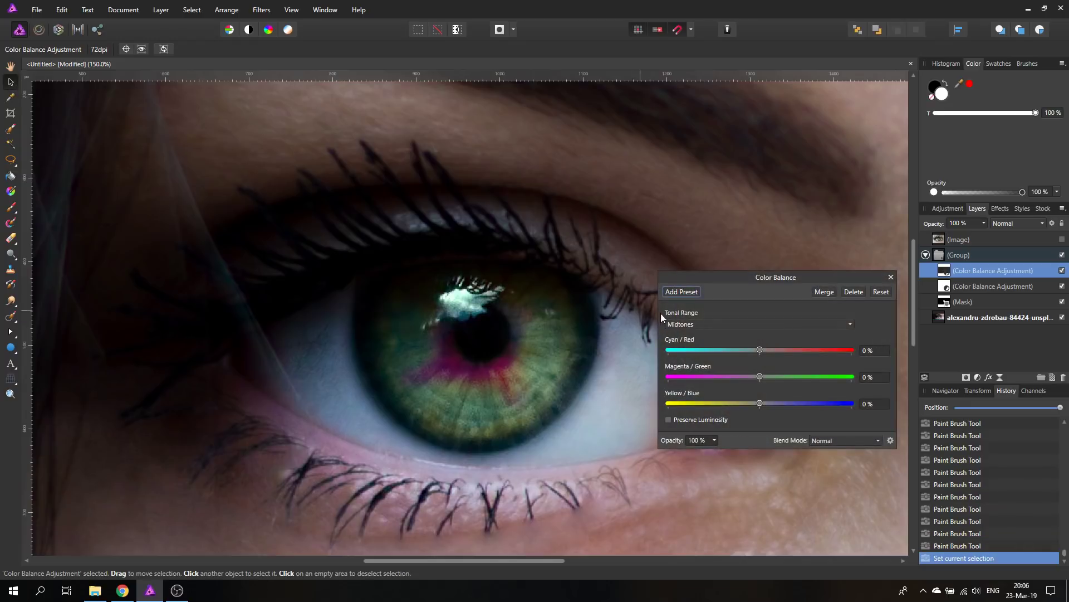
{"action": "left_click", "coordinate": [684, 325]}
{"action": "left_click", "coordinate": [690, 337]}
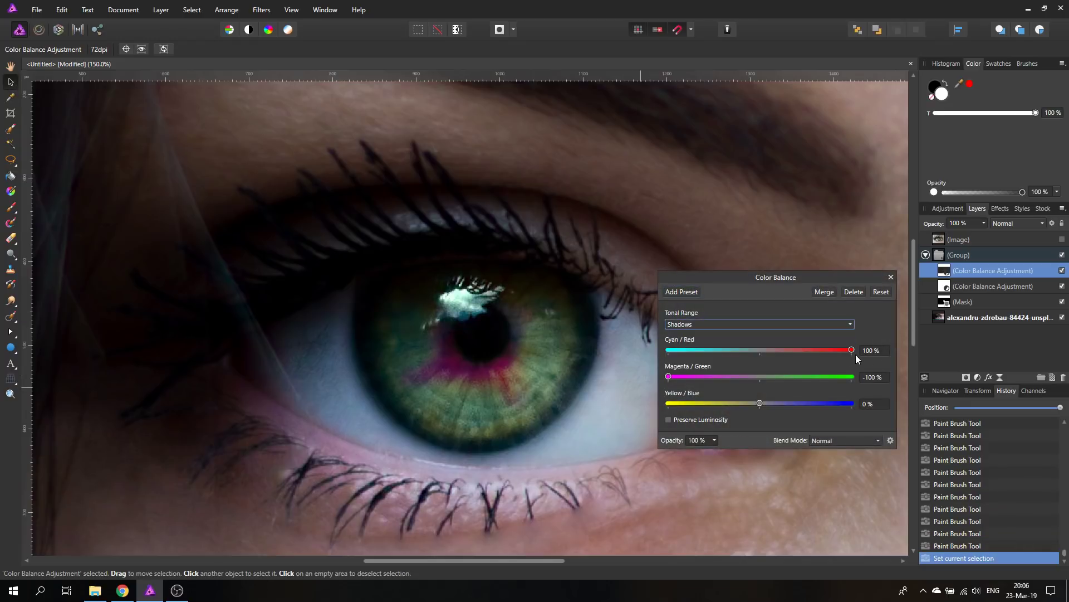
{"action": "left_click", "coordinate": [879, 351]}
{"action": "type", "text": "0"}
{"action": "key", "text": "Return"}
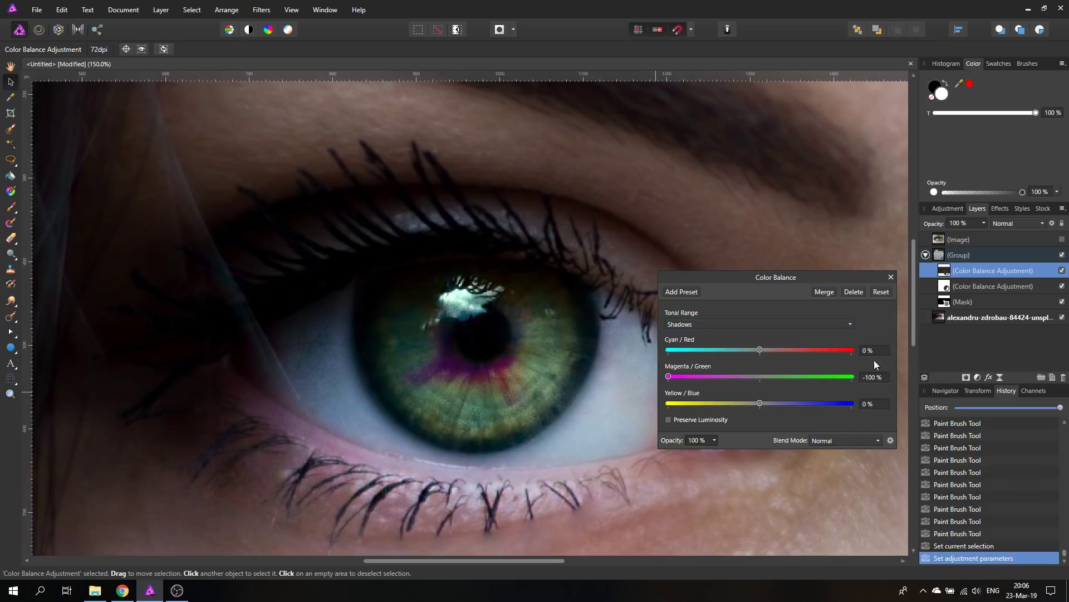
{"action": "left_click", "coordinate": [874, 378]}
{"action": "type", "text": "0"}
{"action": "key", "text": "Return"}
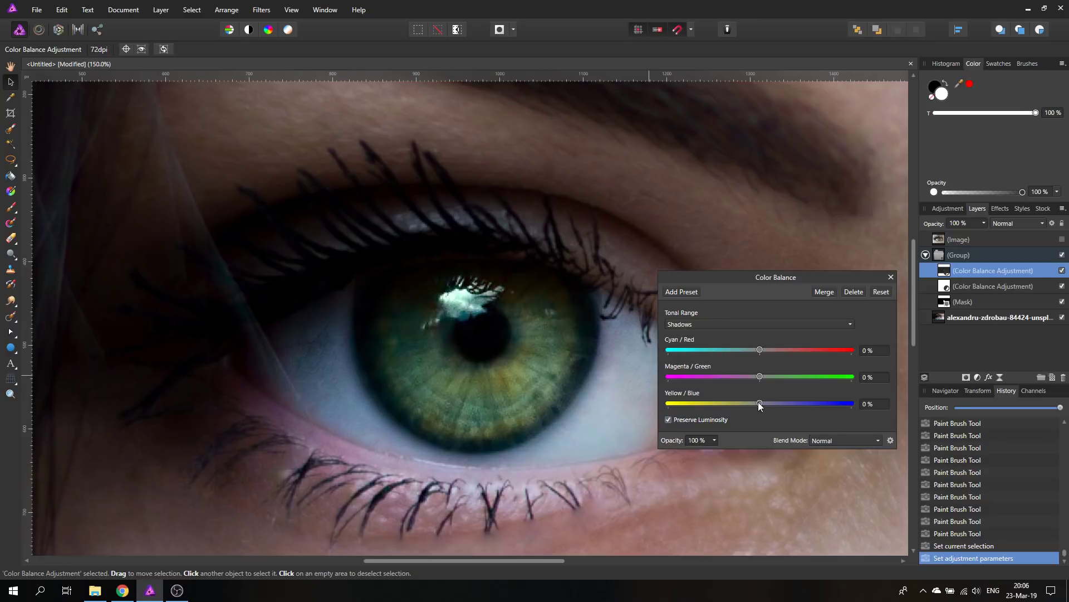
{"action": "mouse_move", "coordinate": [758, 403]}
{"action": "left_mouse_down"}
{"action": "mouse_move", "coordinate": [739, 403]}
{"action": "mouse_move", "coordinate": [795, 401]}
{"action": "mouse_move", "coordinate": [725, 402]}
{"action": "mouse_move", "coordinate": [770, 402]}
{"action": "mouse_move", "coordinate": [756, 377]}
{"action": "mouse_move", "coordinate": [771, 376]}
{"action": "mouse_move", "coordinate": [770, 349]}
{"action": "mouse_move", "coordinate": [744, 350]}
{"action": "mouse_move", "coordinate": [759, 350]}
{"action": "mouse_move", "coordinate": [760, 403]}
{"action": "left_mouse_up"}
Set the top adjustment's midtones to Cyan/Red 65%, Magenta/Green -36% and Yellow/Blue -98%
{"action": "left_click", "coordinate": [707, 323]}
{"action": "left_click", "coordinate": [693, 348]}
{"action": "left_click_drag", "start_coordinate": [761, 349], "coordinate": [826, 377]}
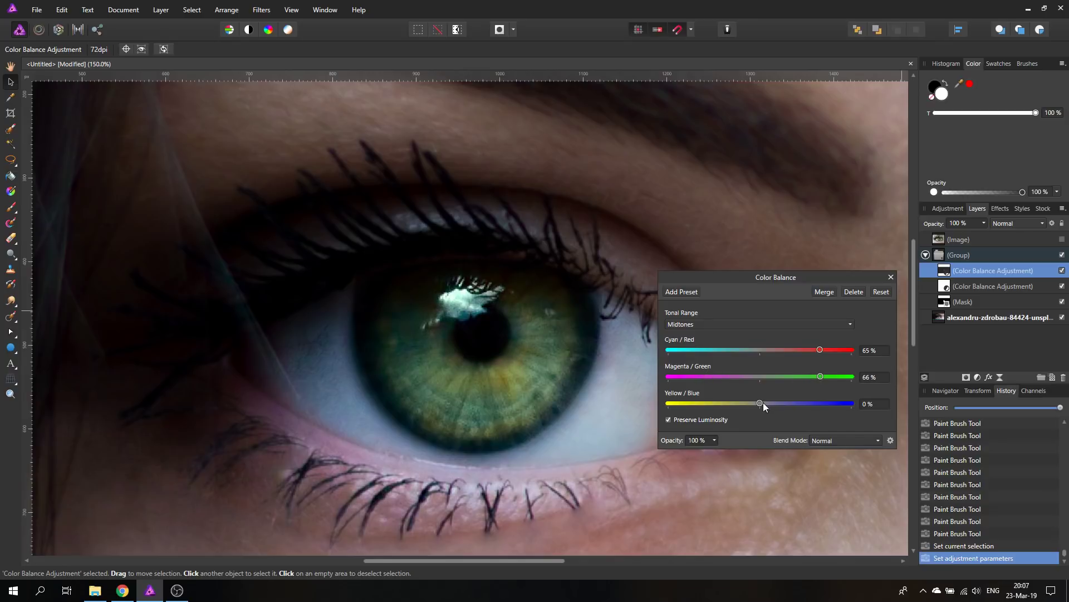
{"action": "left_click_drag", "start_coordinate": [761, 403], "coordinate": [670, 405]}
{"action": "left_click_drag", "start_coordinate": [817, 376], "coordinate": [728, 377]}
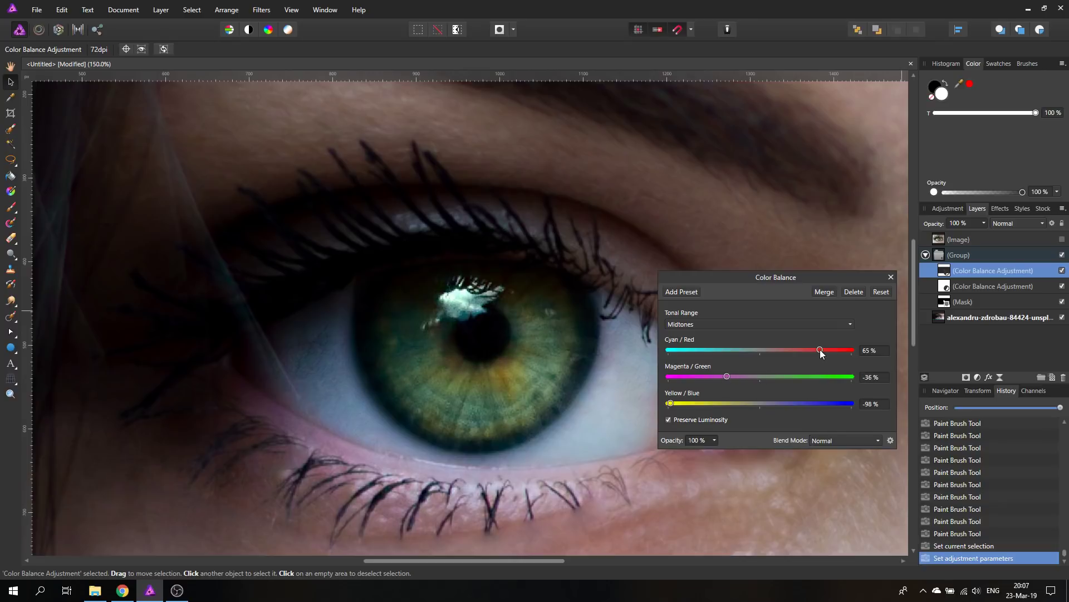
Set the top Color Balance adjustment's highlights to Cyan/Red 50%, Magenta/Green -77% and Yellow/Blue -44%
{"action": "left_click", "coordinate": [692, 325]}
{"action": "left_click", "coordinate": [684, 362]}
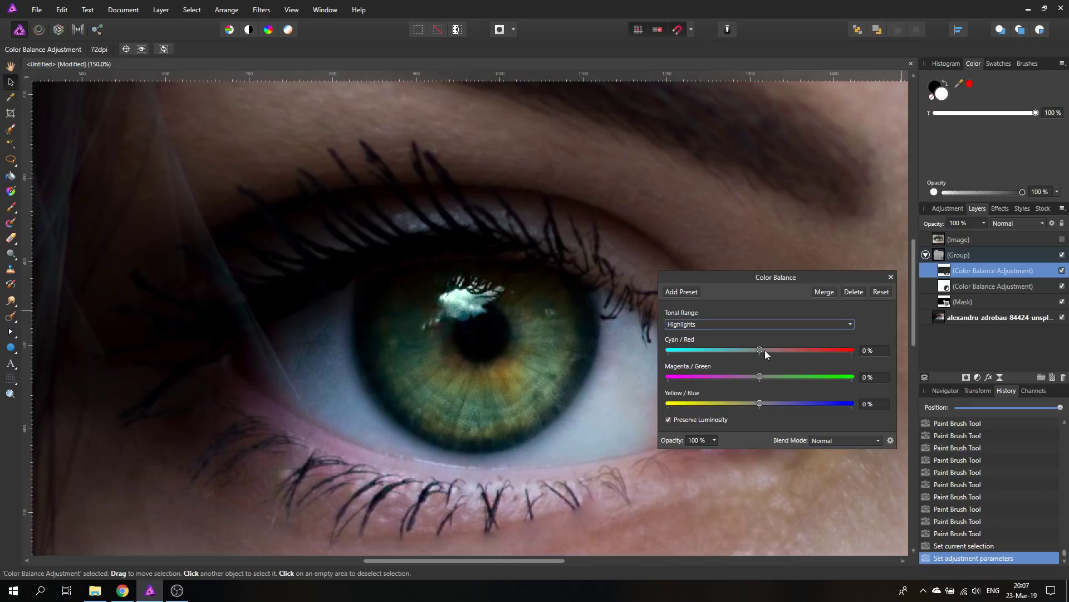
{"action": "left_click", "coordinate": [812, 350]}
{"action": "mouse_move", "coordinate": [812, 349]}
{"action": "left_mouse_down"}
{"action": "mouse_move", "coordinate": [770, 347]}
{"action": "mouse_move", "coordinate": [806, 349]}
{"action": "left_mouse_up"}
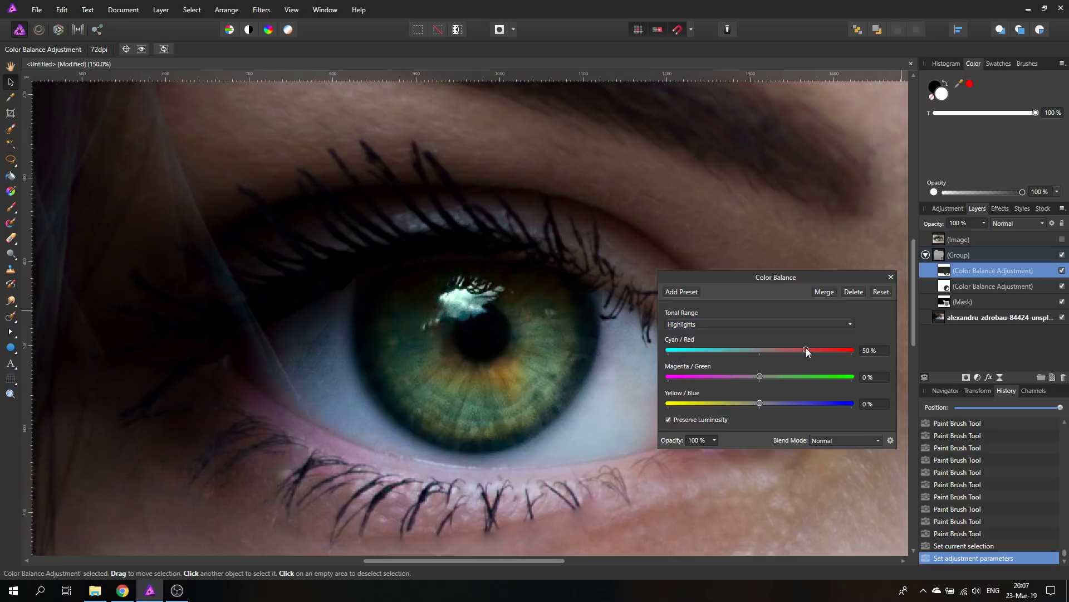
{"action": "left_click_drag", "start_coordinate": [759, 378], "coordinate": [690, 378]}
{"action": "left_click_drag", "start_coordinate": [761, 402], "coordinate": [721, 404]}
Lower the top Color Balance adjustment's opacity to 81% and close its settings
{"action": "left_click", "coordinate": [714, 441]}
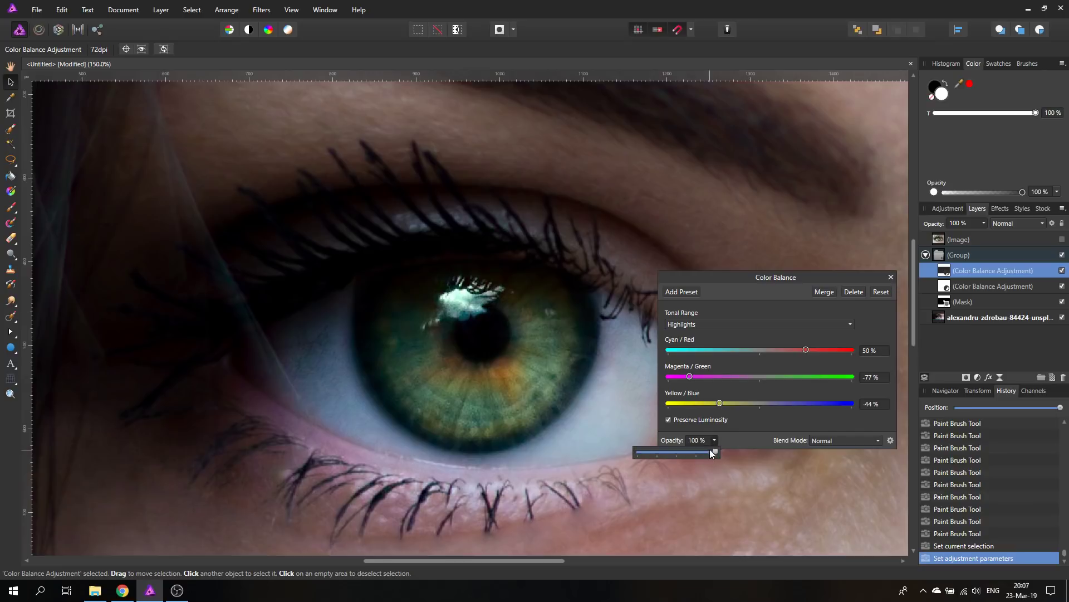
{"action": "left_click_drag", "start_coordinate": [714, 452], "coordinate": [687, 453]}
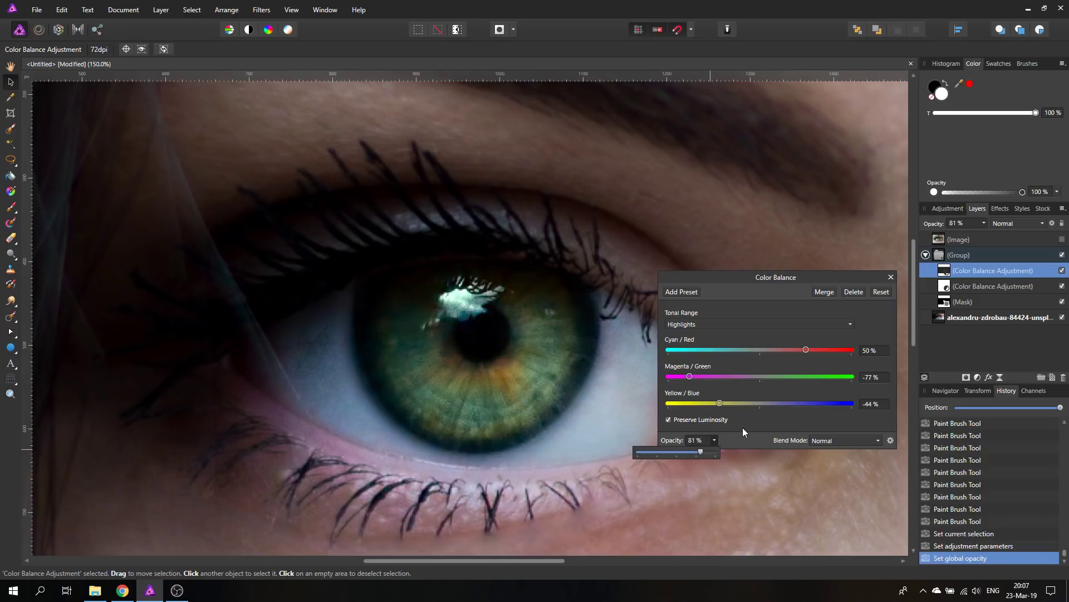
{"action": "left_click", "coordinate": [890, 279]}
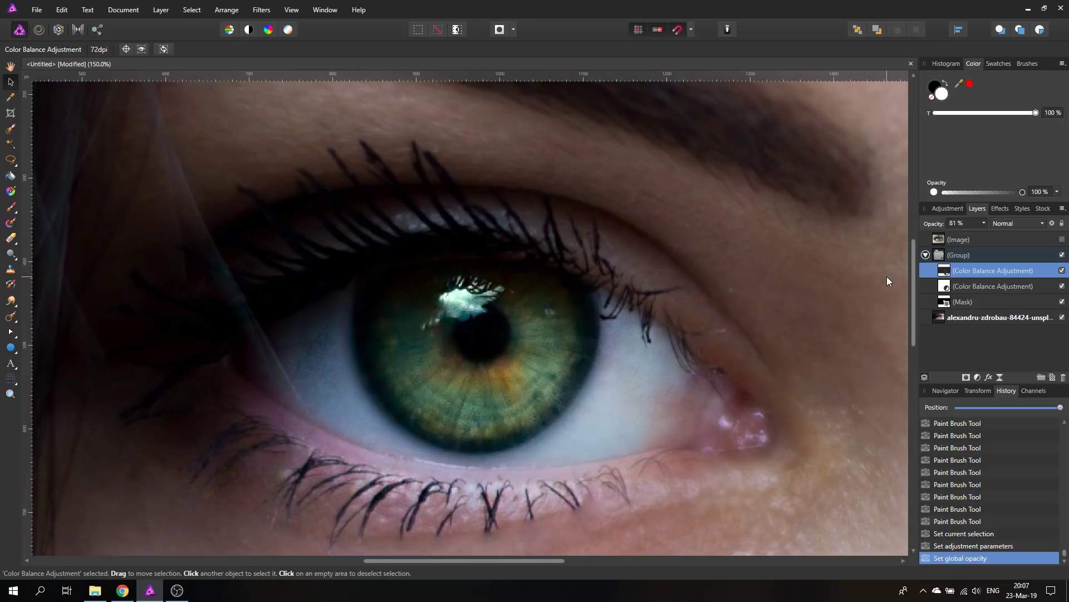
Hide and reshow the adjustment group to compare the iris close-up before and after recoloring
{"action": "left_click", "coordinate": [1062, 255]}
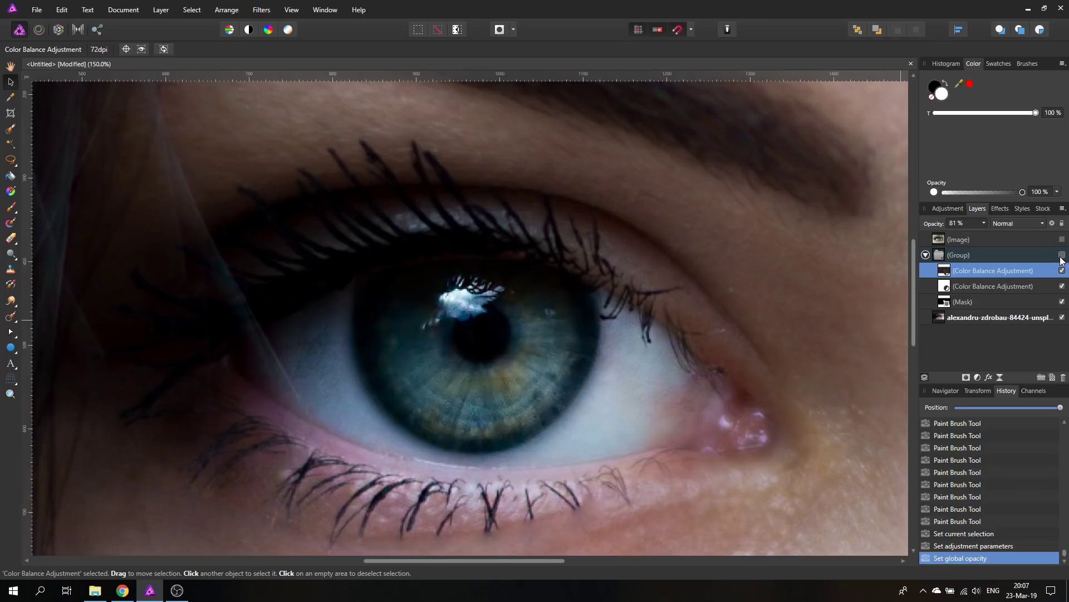
{"action": "left_click", "coordinate": [1061, 255]}
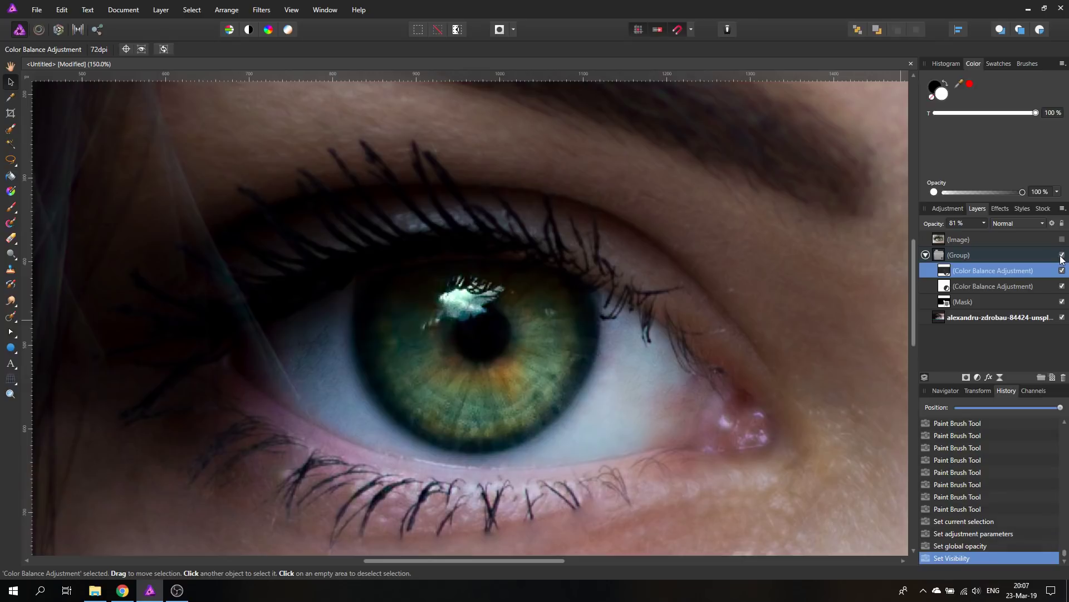
Deselect the adjustment layer and remove the horizontal guide crossing the upper part of the portrait
{"action": "key", "text": "ctrl+0"}
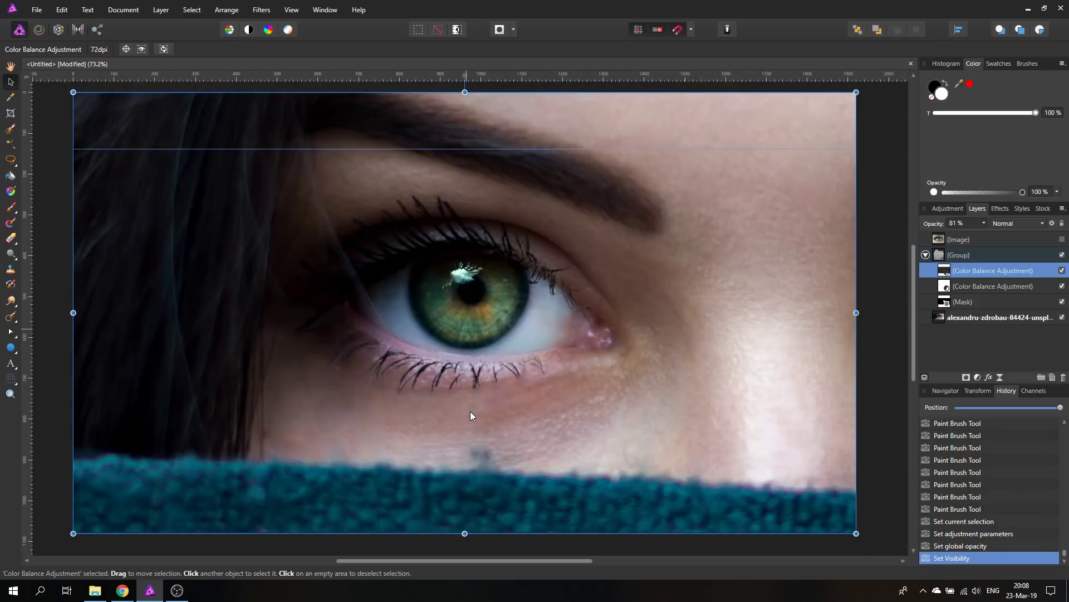
{"action": "left_click", "coordinate": [877, 121]}
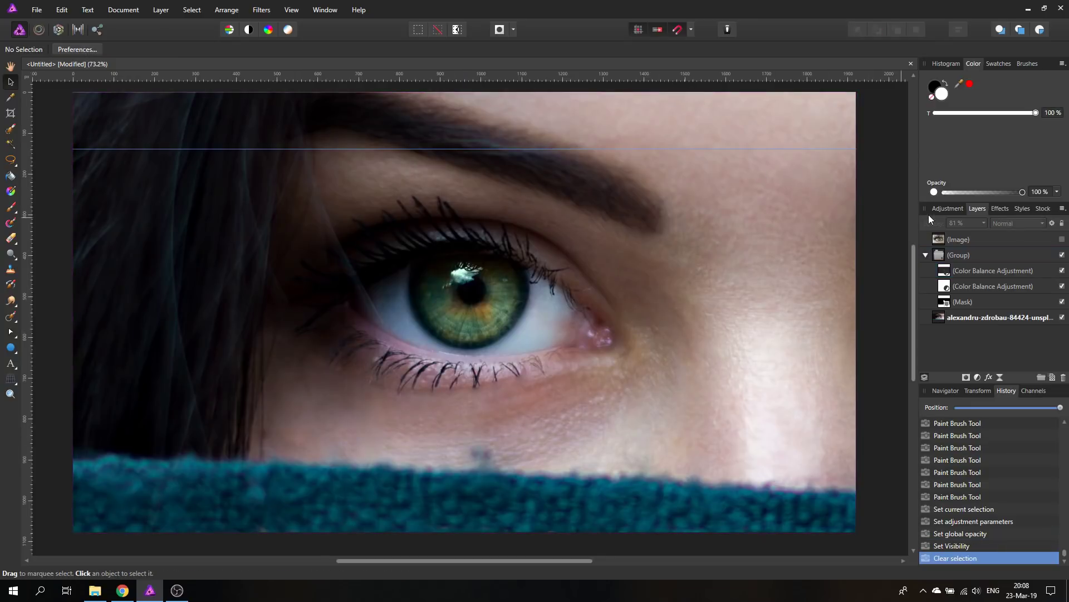
{"action": "left_click_drag", "start_coordinate": [377, 148], "coordinate": [395, 75]}
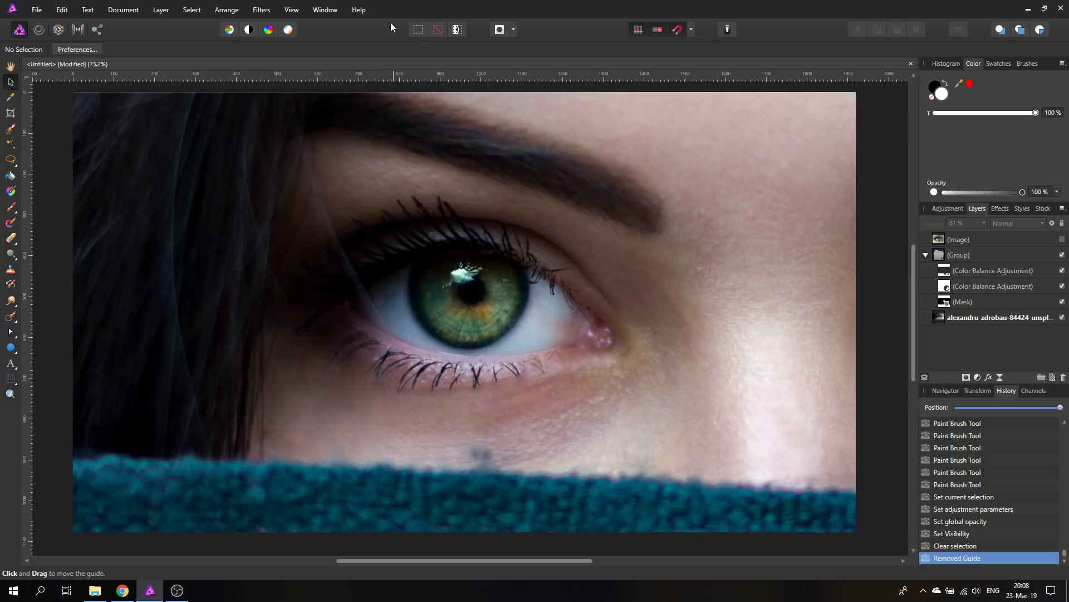
Toggle the adjustment group's visibility off and on to compare the whole portrait with the original eye color
{"action": "left_click", "coordinate": [1062, 254]}
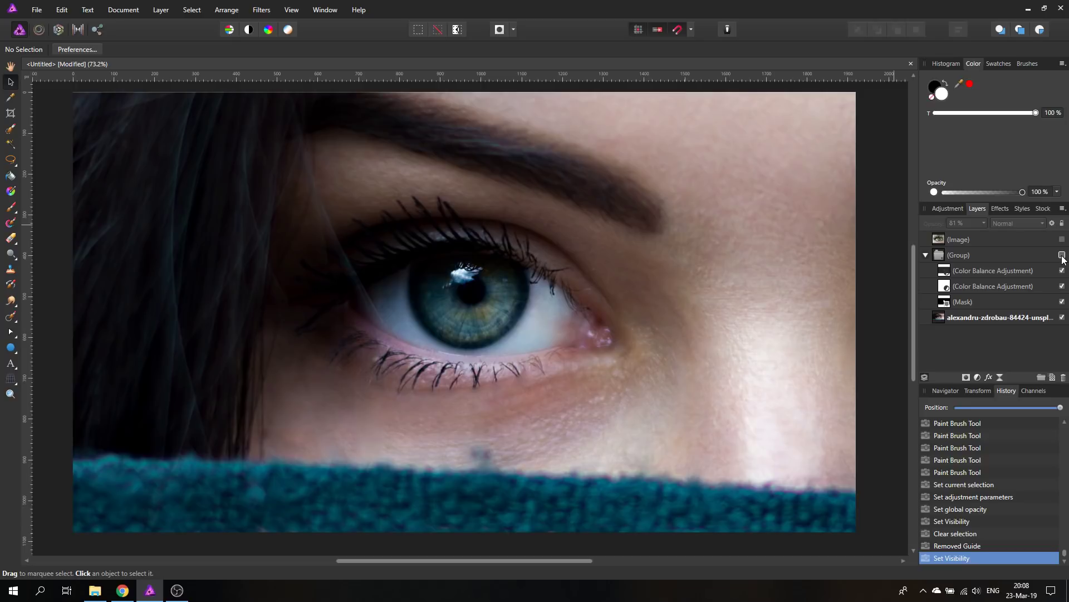
{"action": "left_click", "coordinate": [1062, 255]}
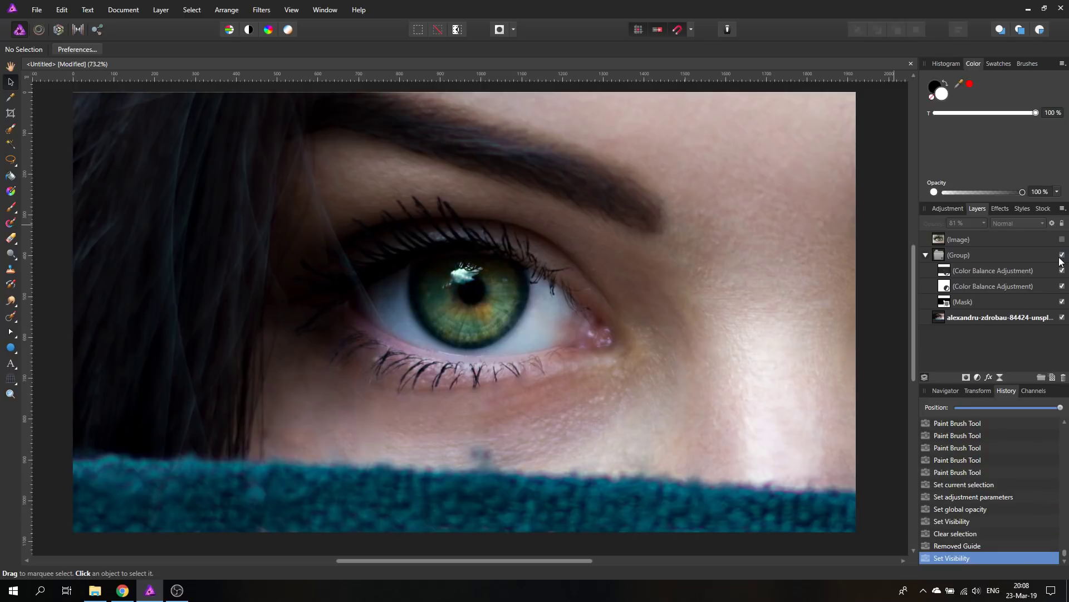